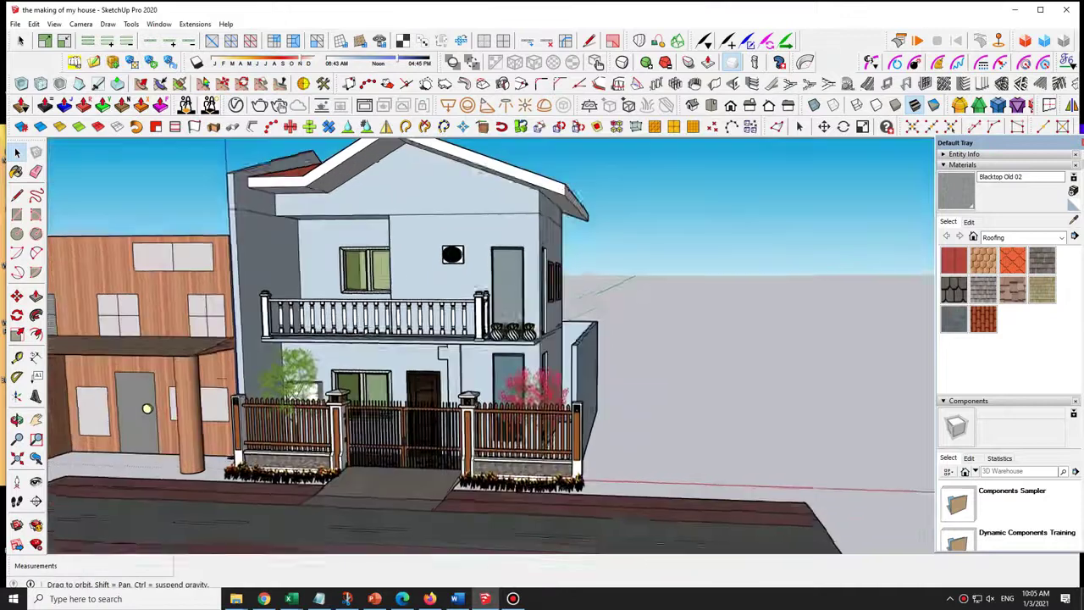
scroll(610, 434, up, 5)
scroll(603, 416, down, 5)
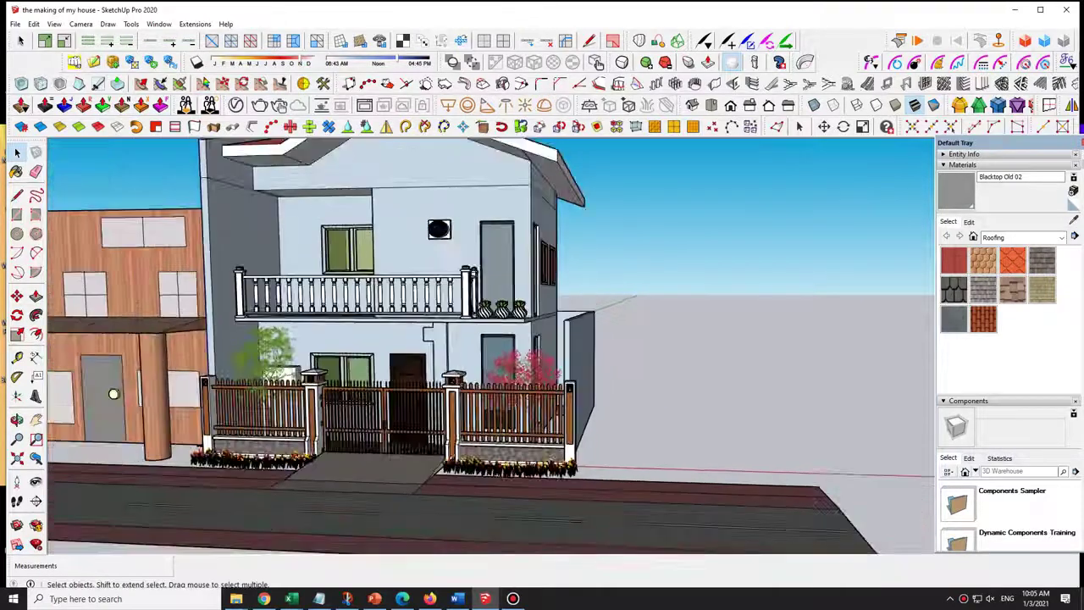
scroll(542, 449, up, 4)
scroll(365, 422, up, 4)
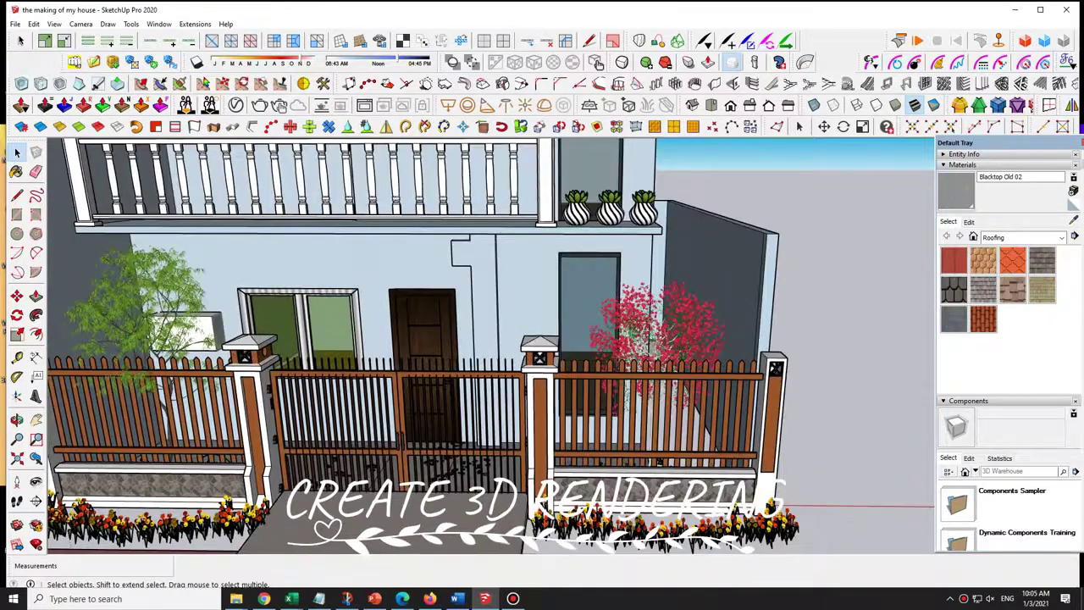
scroll(365, 422, down, 5)
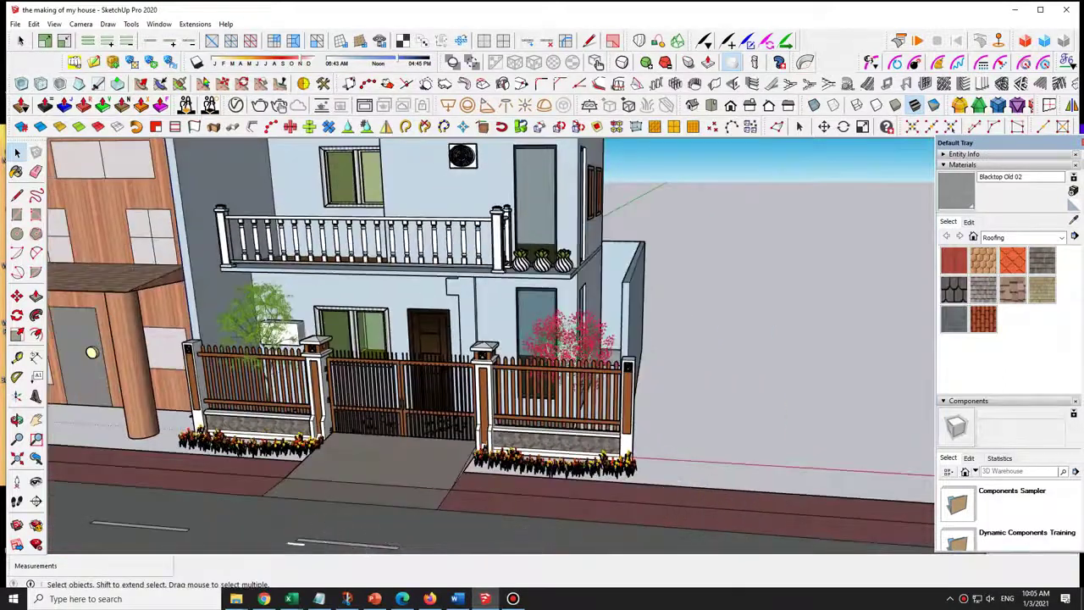
Search the 3D Warehouse for HOUSE and browse the component models.
text(HOUSE)
key(Return)
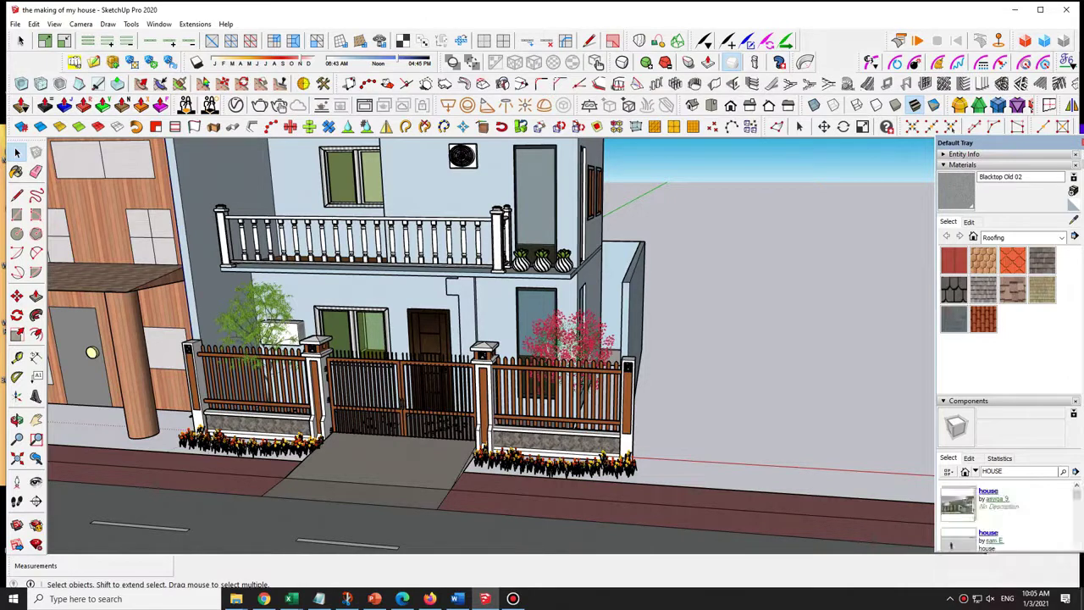
scroll(1004, 516, down, 1)
scroll(1004, 517, down, 1)
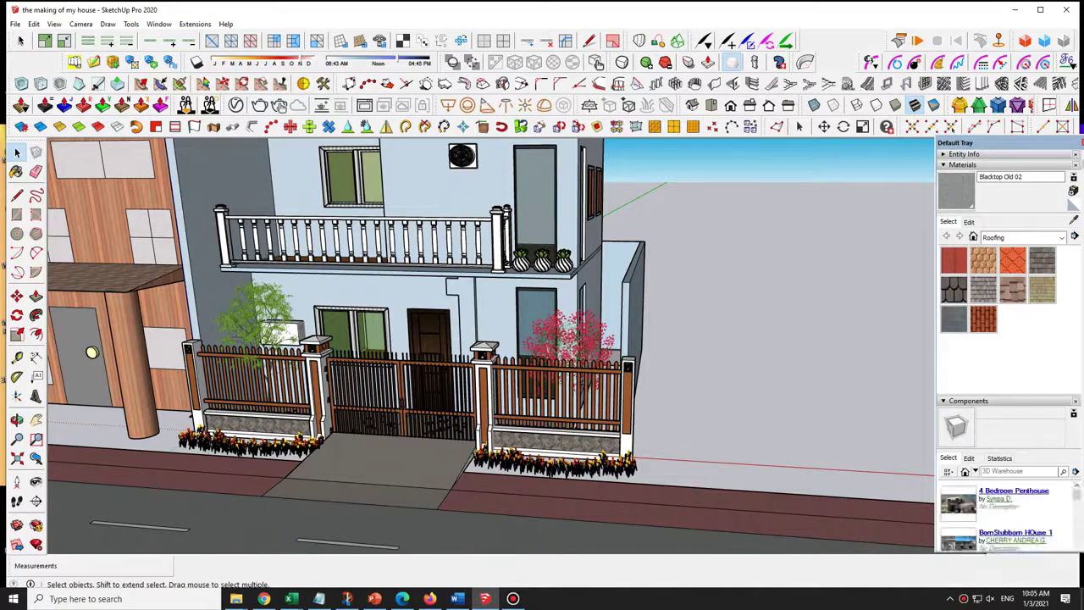
Insert the 4 Bedroom Penthouse component on the open ground beyond the free side of the blue house.
click(959, 505)
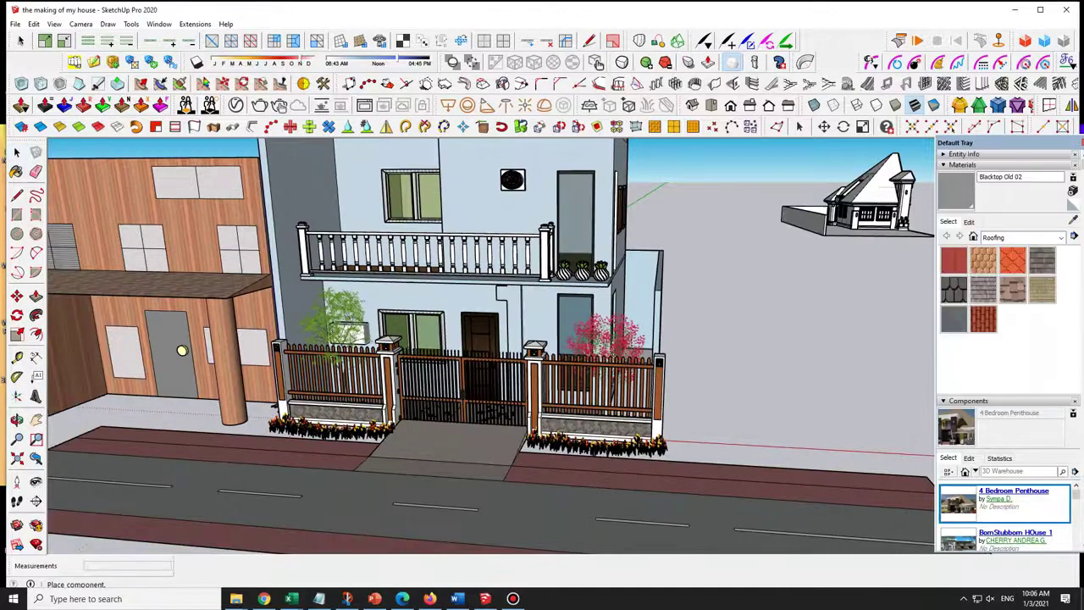
scroll(779, 398, down, 1)
scroll(778, 400, down, 1)
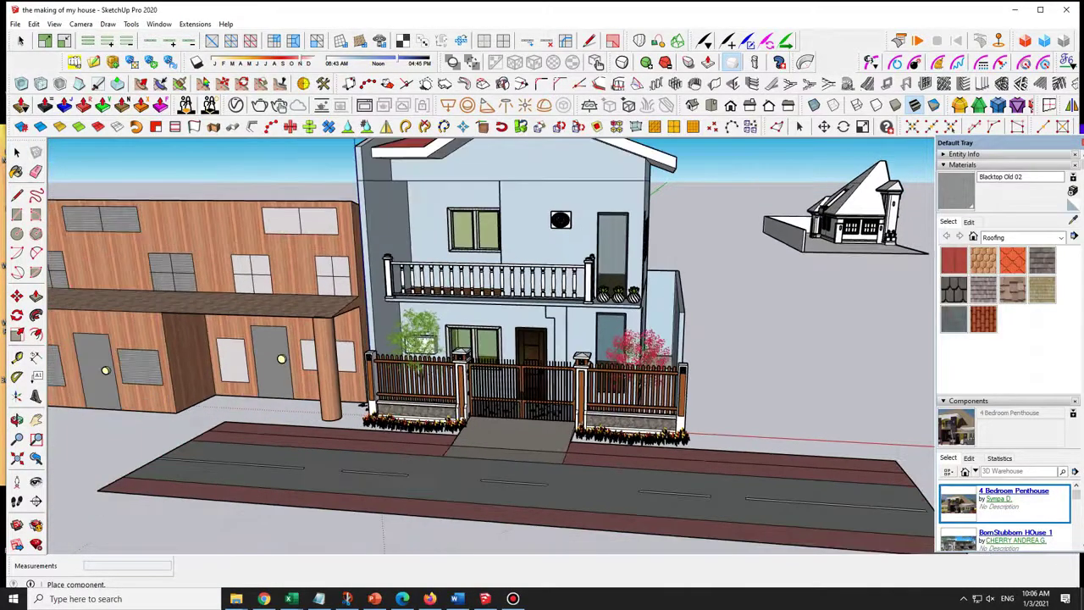
click(773, 402)
Rotate the placed penthouse model 90 degrees about the vertical axis.
scroll(763, 364, down, 4)
middle_drag(762, 364, 709, 398)
scroll(599, 377, down, 5)
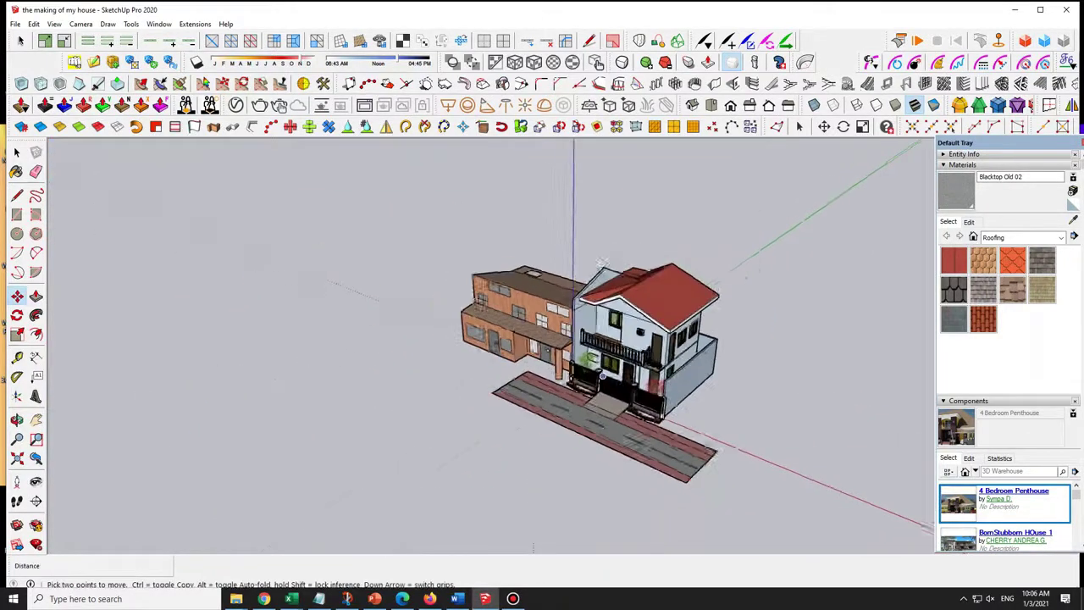
scroll(852, 331, up, 5)
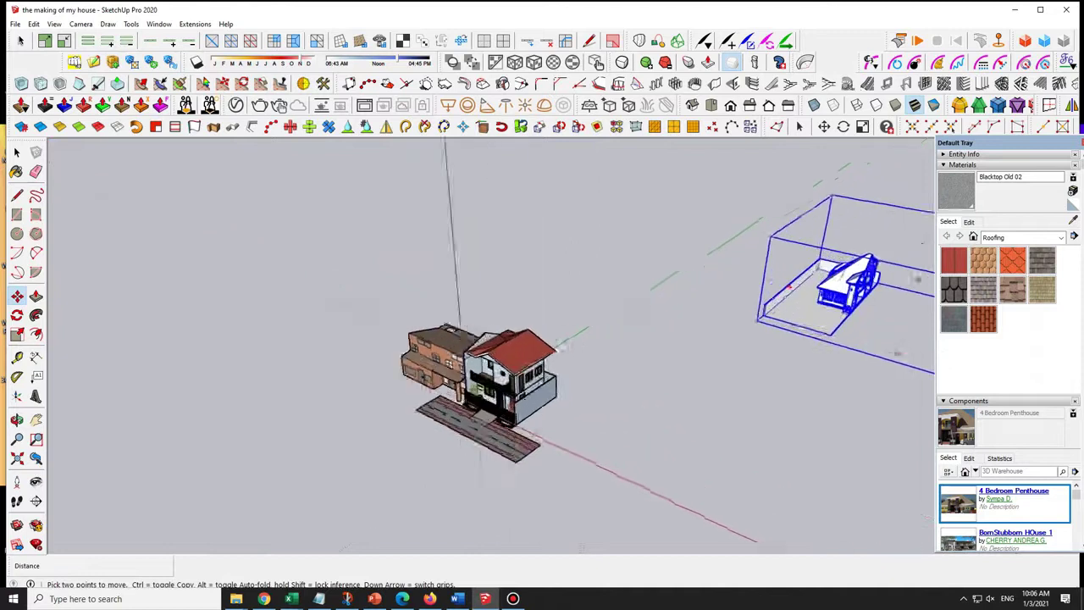
middle_drag(723, 216, 669, 227)
middle_drag(871, 210, 900, 193)
scroll(754, 377, down, 7)
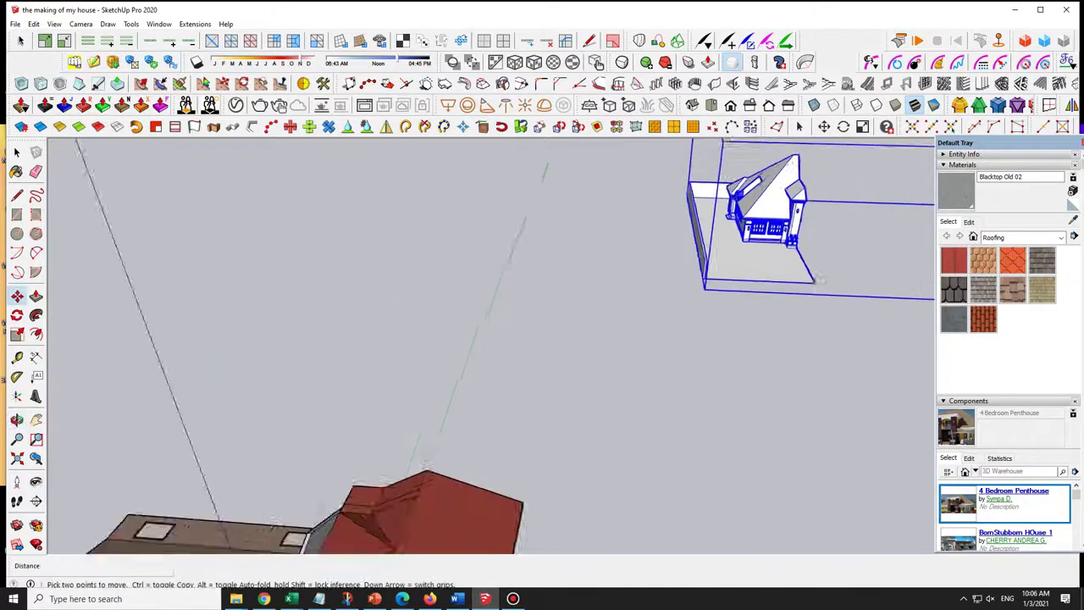
middle_drag(834, 212, 817, 217)
click(17, 315)
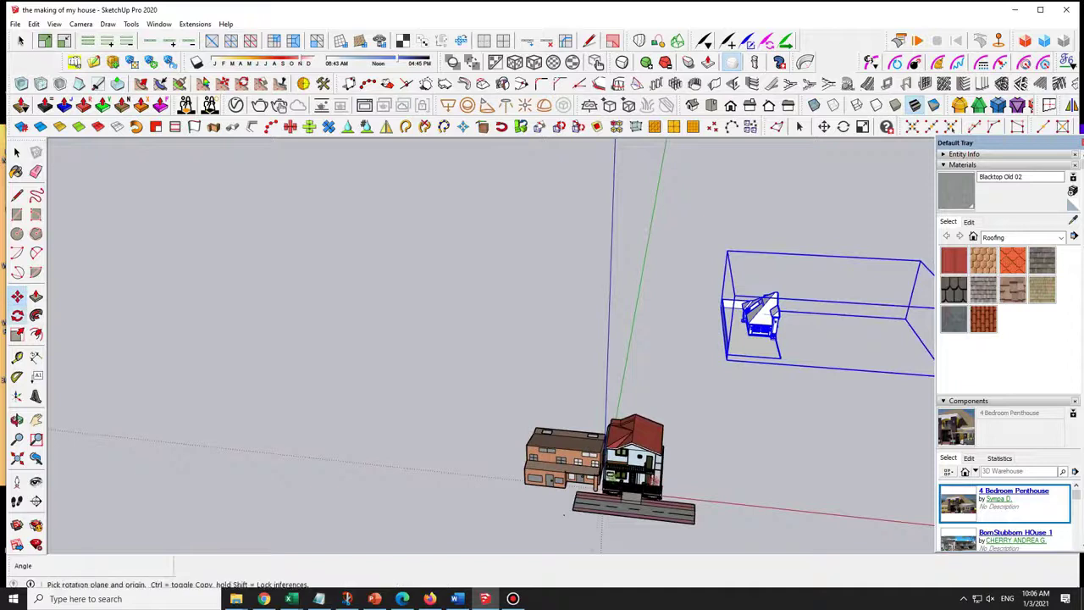
click(733, 404)
click(768, 406)
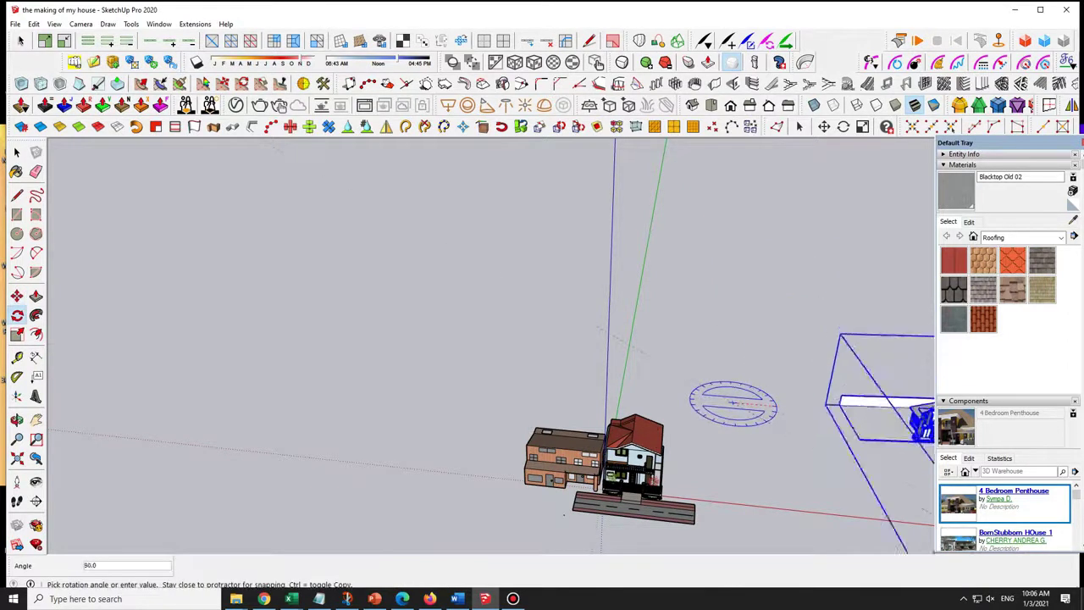
click(736, 405)
Move the penthouse model about 50 m so its front corner stands against the side of the blue house.
scroll(901, 446, up, 8)
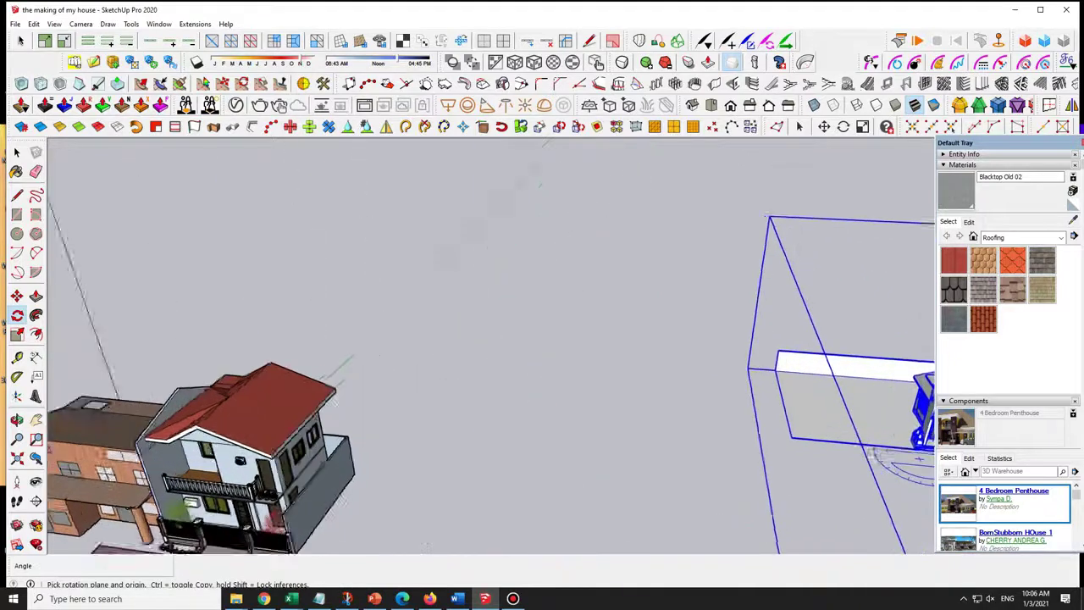
key(m)
click(911, 442)
scroll(885, 431, down, 7)
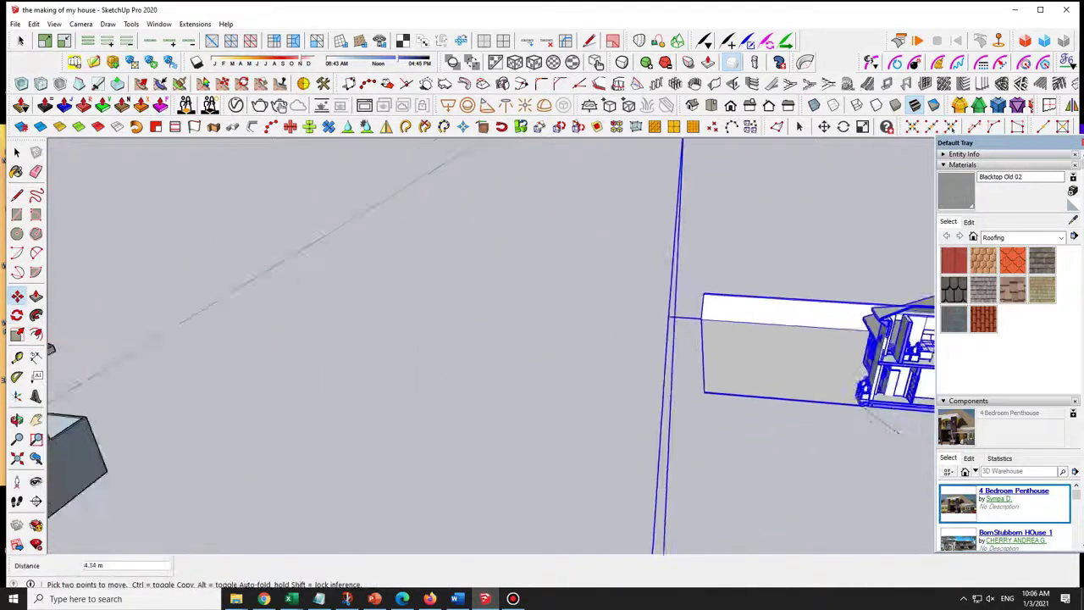
scroll(559, 458, up, 10)
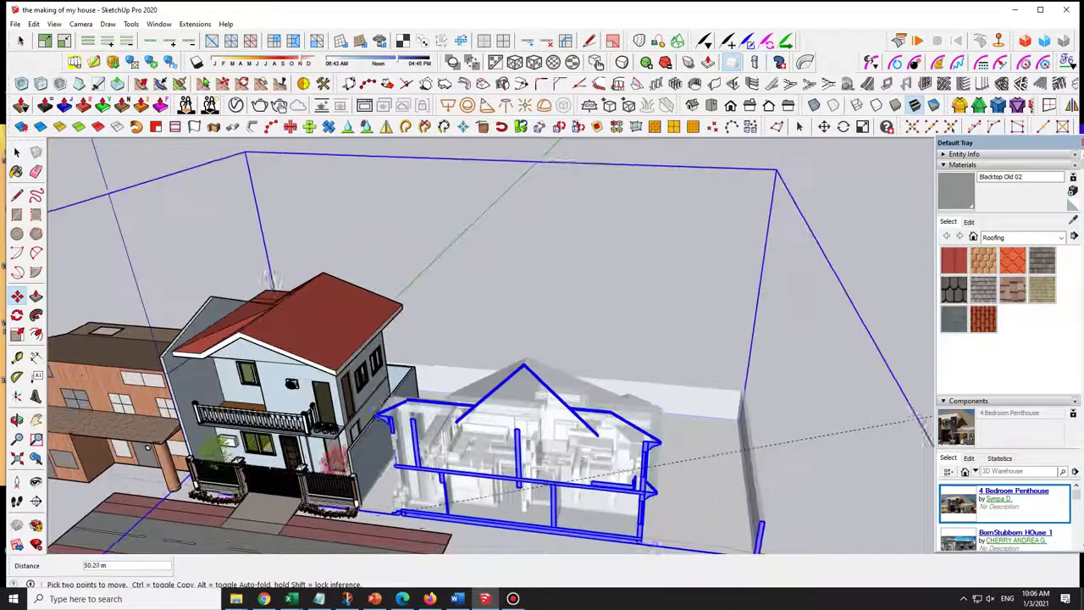
click(349, 506)
scroll(538, 429, down, 1)
scroll(527, 447, down, 3)
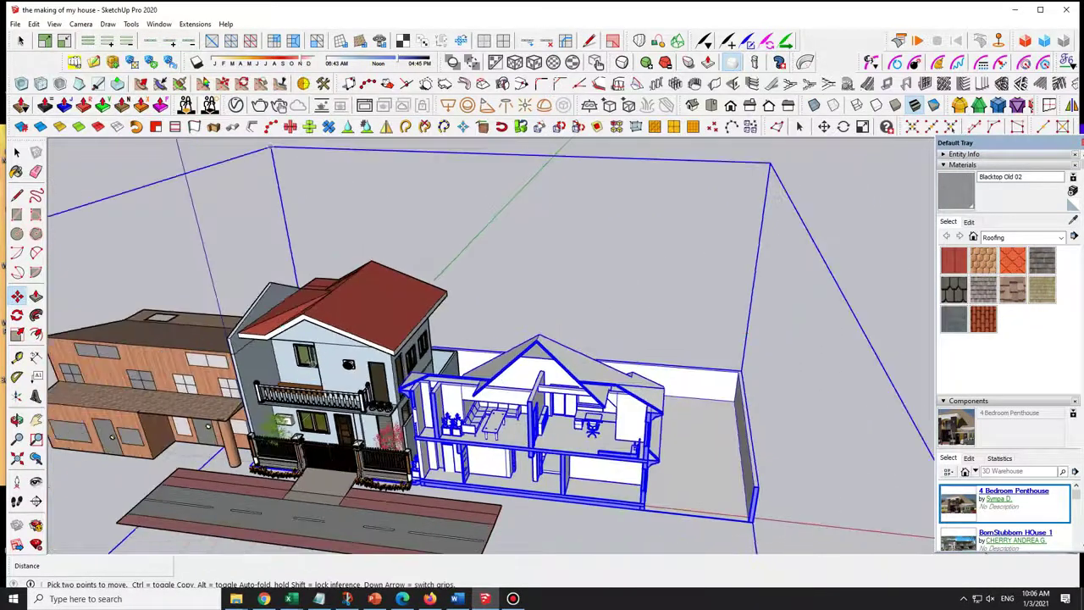
key(space)
Make a group from the driveway slab in front of the blue house's gate.
scroll(498, 517, up, 5)
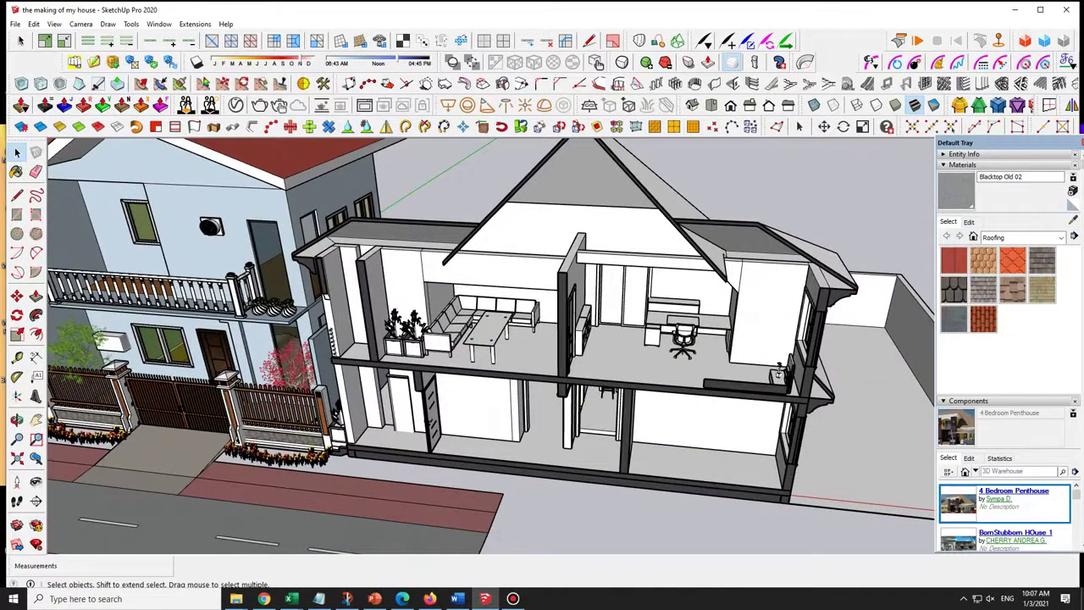
scroll(529, 506, down, 4)
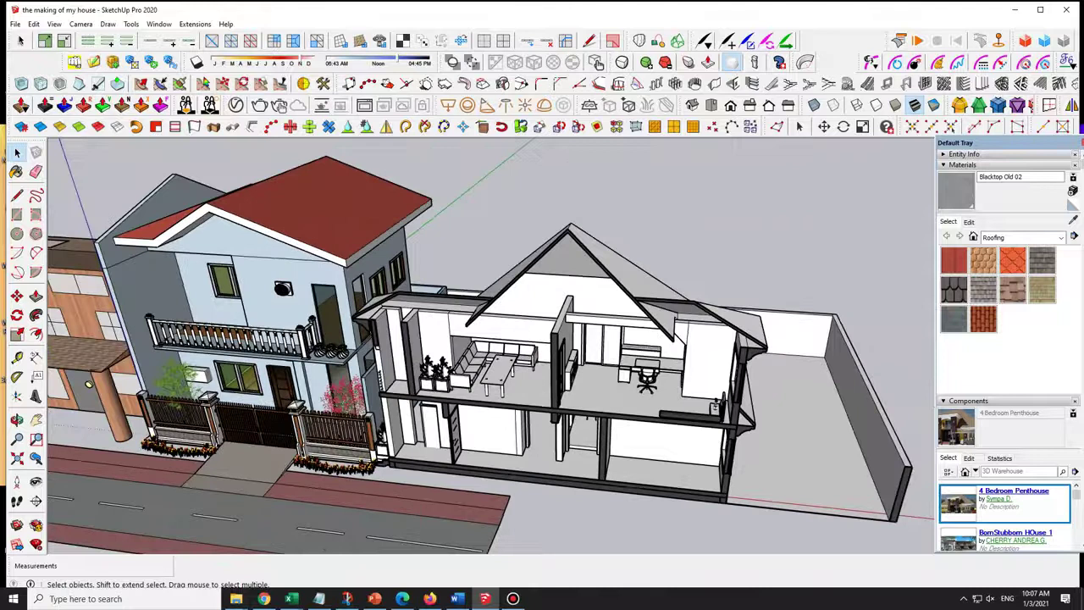
click(271, 469)
scroll(263, 483, up, 3)
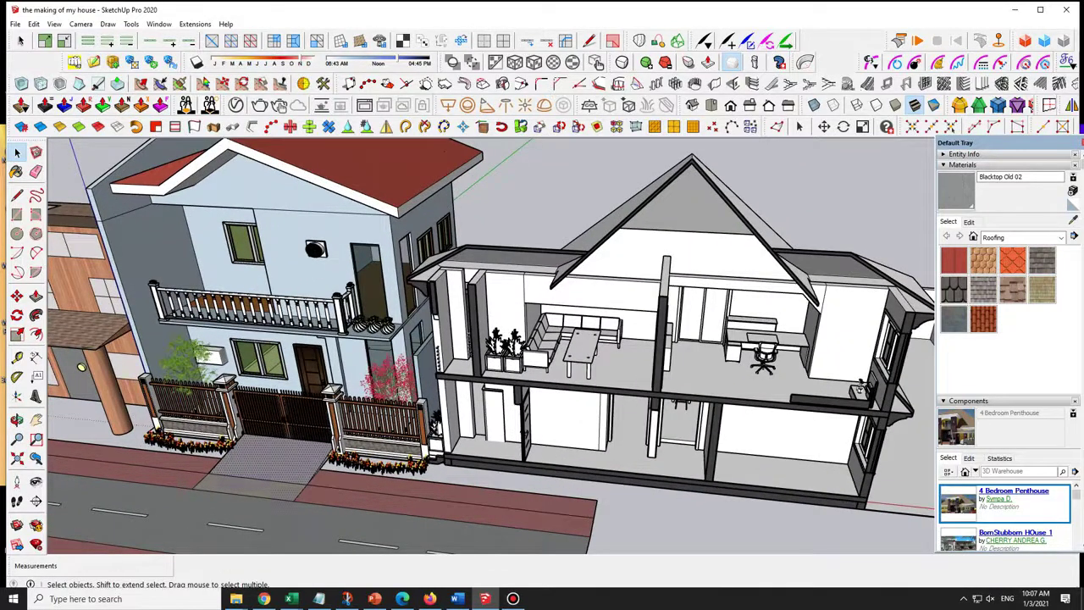
scroll(356, 441, up, 5)
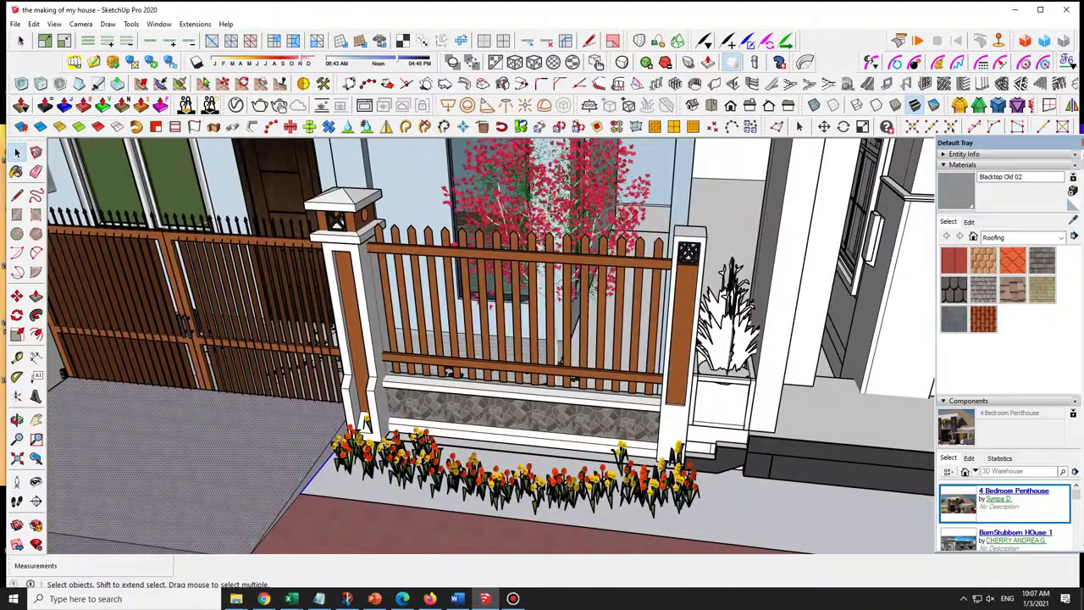
scroll(362, 421, down, 3)
right_click(321, 424)
click(361, 216)
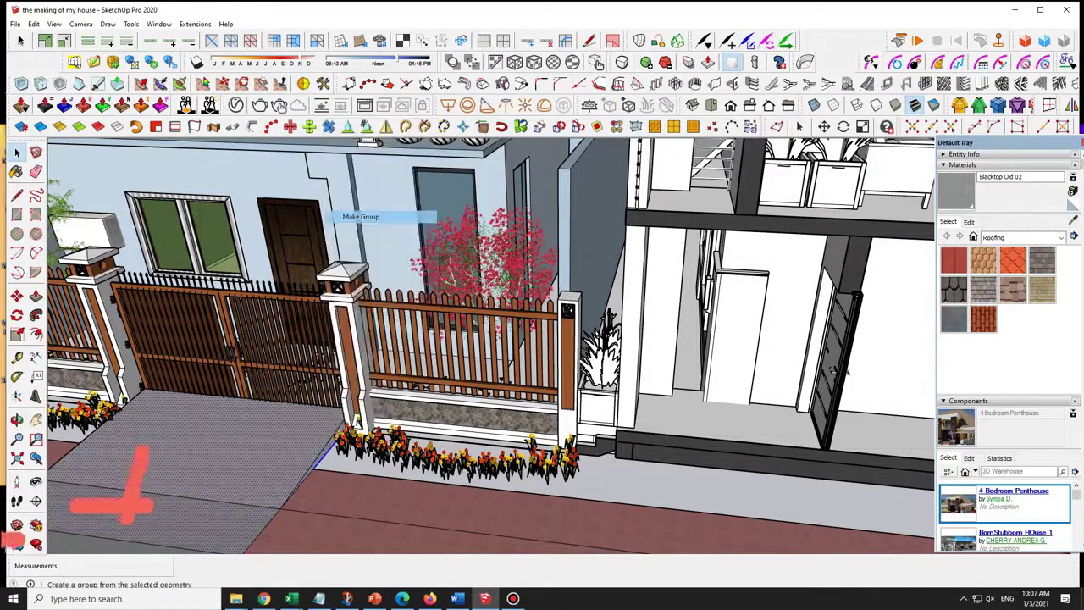
Move the driveway slab group about 10 m along the street to the front of the penthouse model.
key(m)
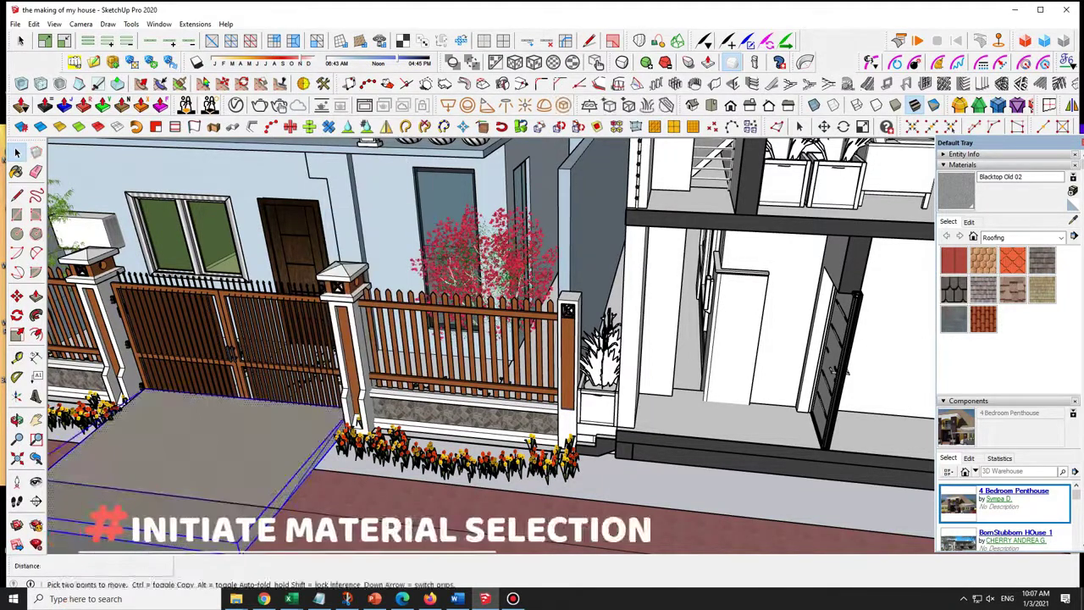
click(298, 403)
scroll(298, 404, down, 5)
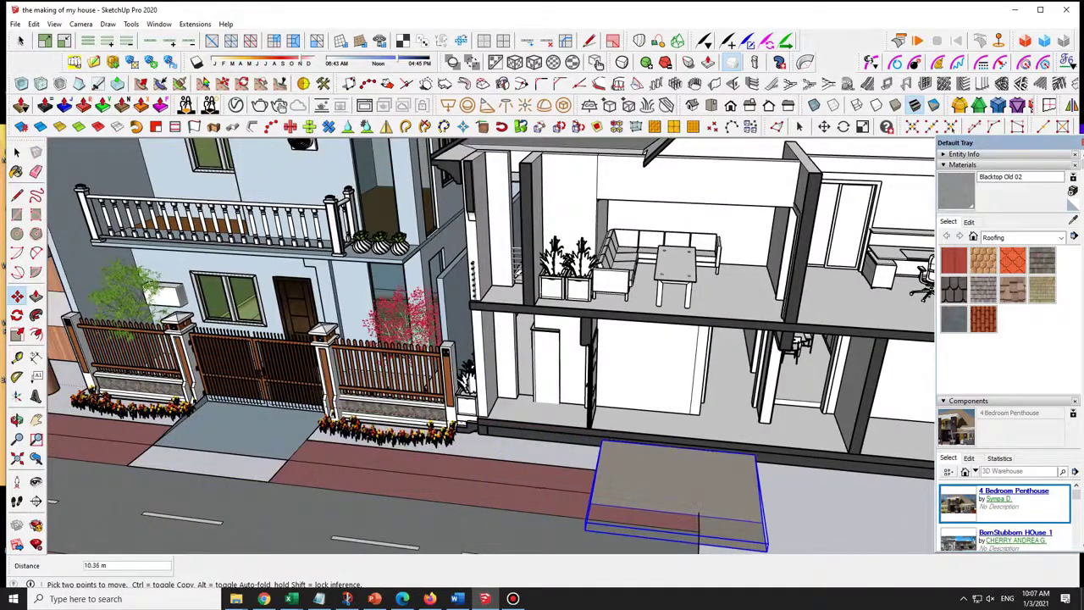
click(716, 451)
scroll(508, 483, down, 1)
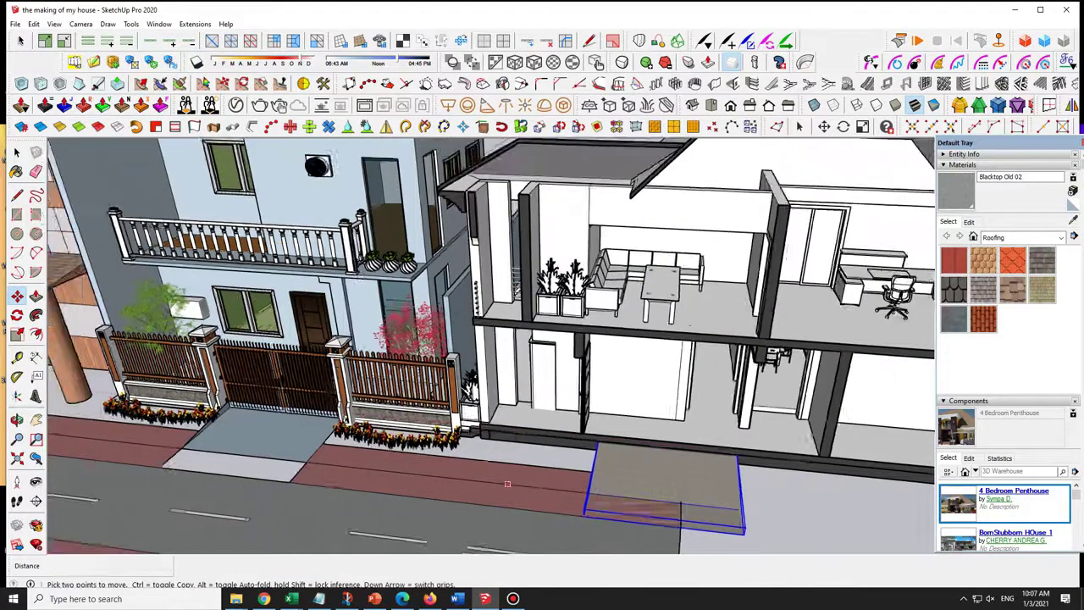
scroll(508, 484, down, 2)
middle_drag(507, 484, 527, 510)
key(space)
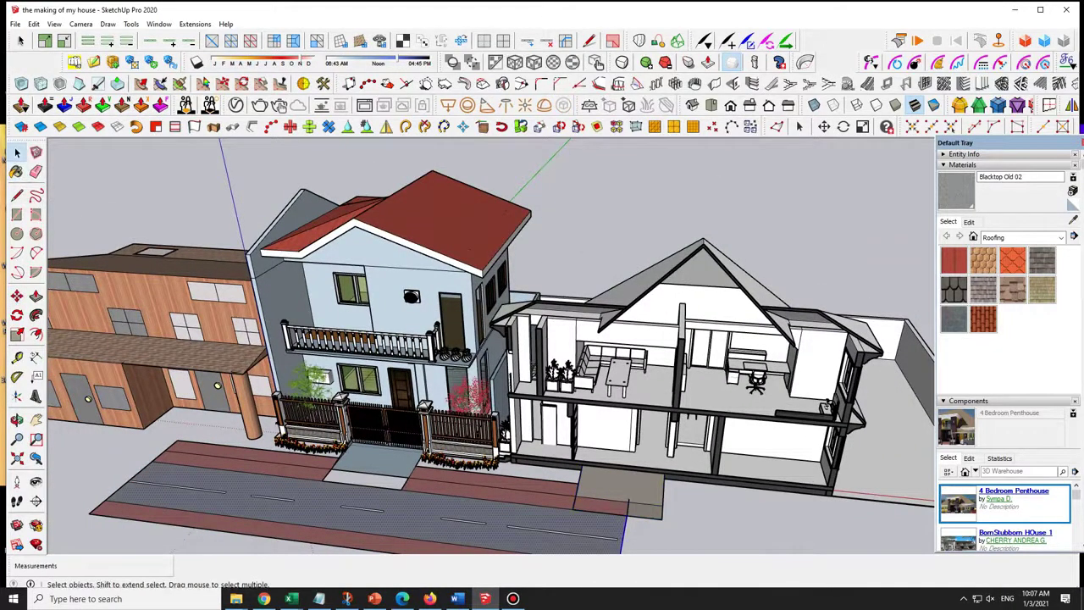
Try to stretch the road along the red axis by a scale of 1.57 past the penthouse model, and undo it.
scroll(624, 434, down, 3)
scroll(623, 434, up, 2)
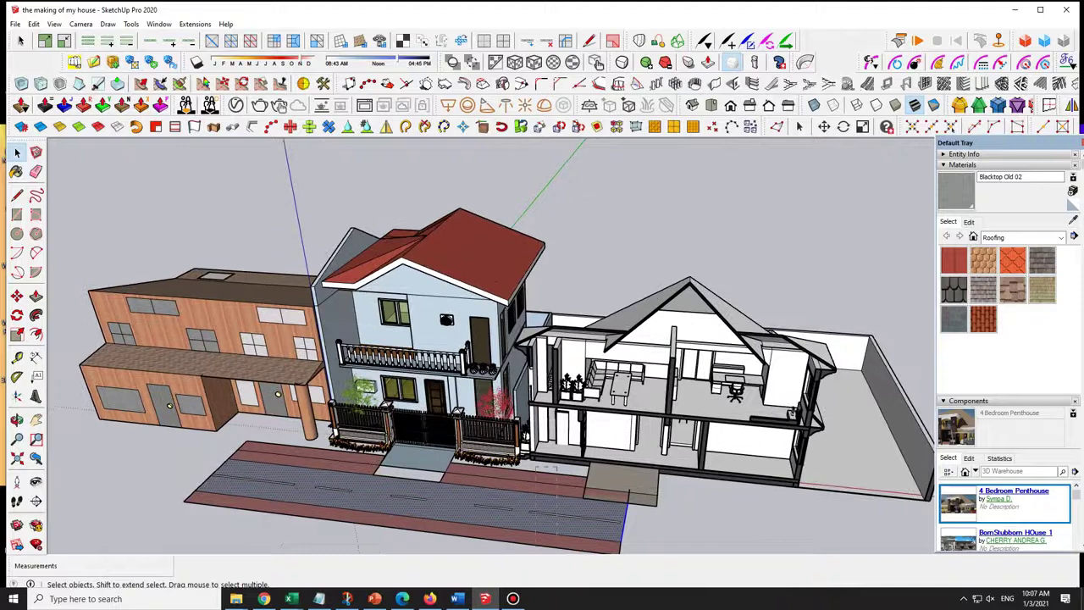
drag(556, 467, 535, 546)
key(s)
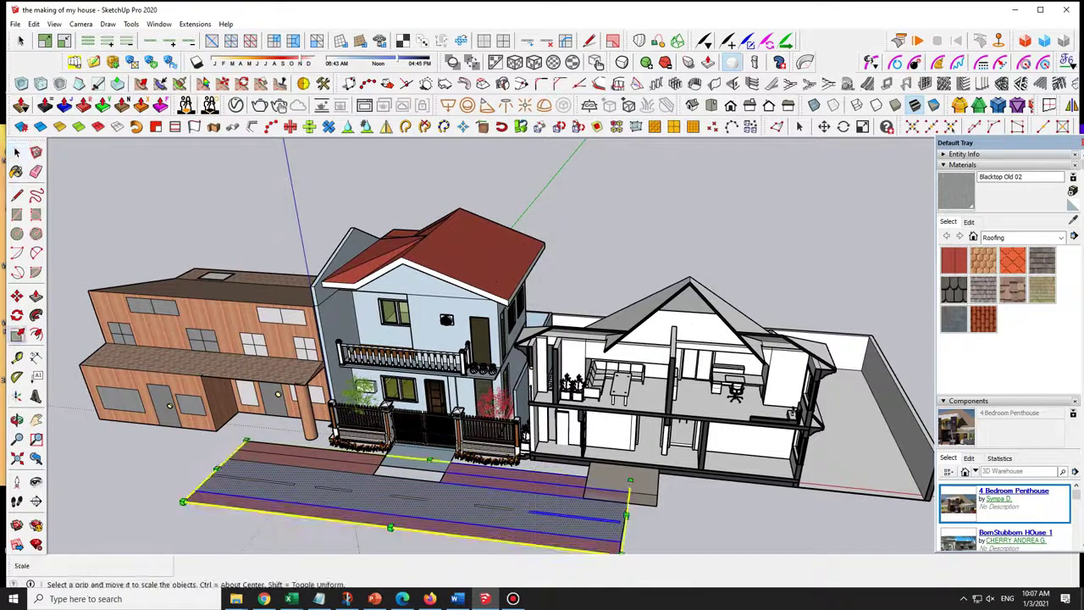
drag(627, 520, 875, 542)
scroll(823, 537, down, 2)
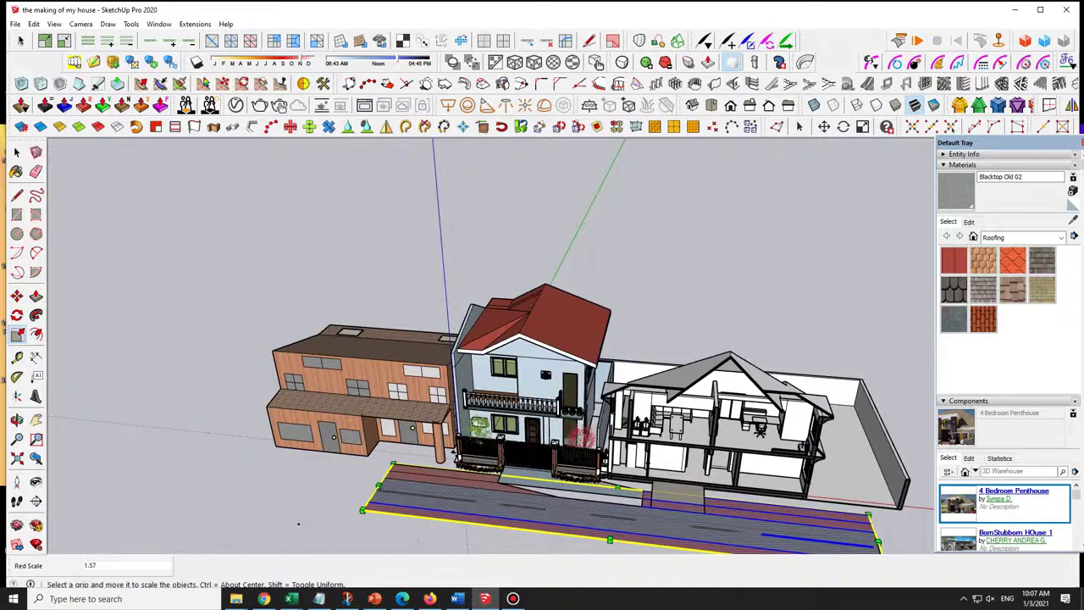
scroll(540, 506, up, 3)
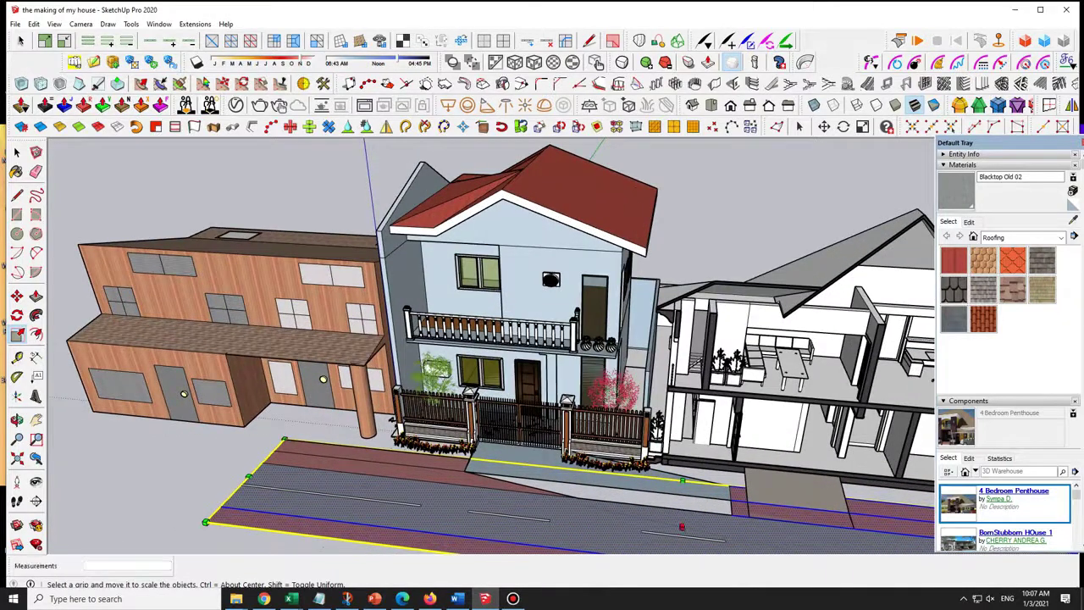
key(ctrl+z)
key(space)
click(514, 462)
click(513, 476)
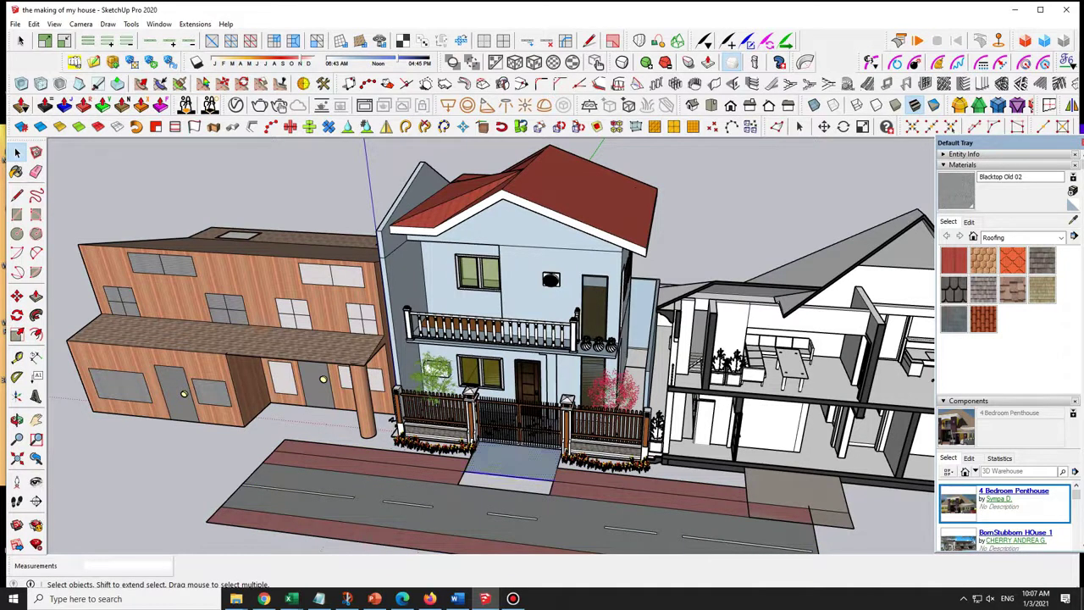
shift+click(513, 462)
scroll(512, 479, up, 3)
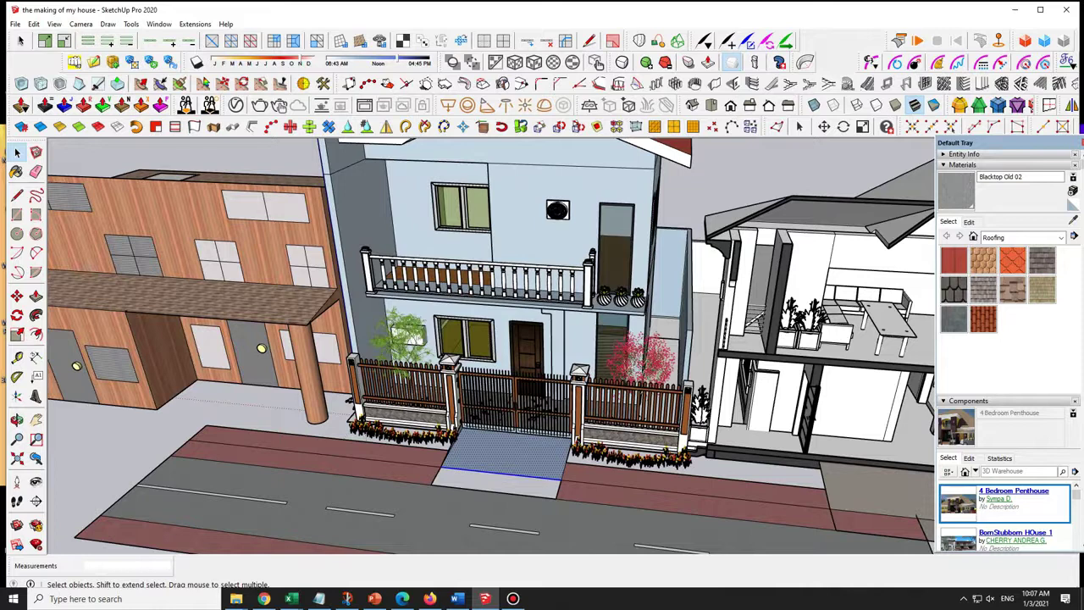
key(ctrl+t)
Undo the driveway slab's move away from the blue house's gate.
scroll(517, 473, up, 4)
middle_drag(517, 473, 593, 440)
middle_drag(256, 412, 178, 445)
key(ctrl+z)
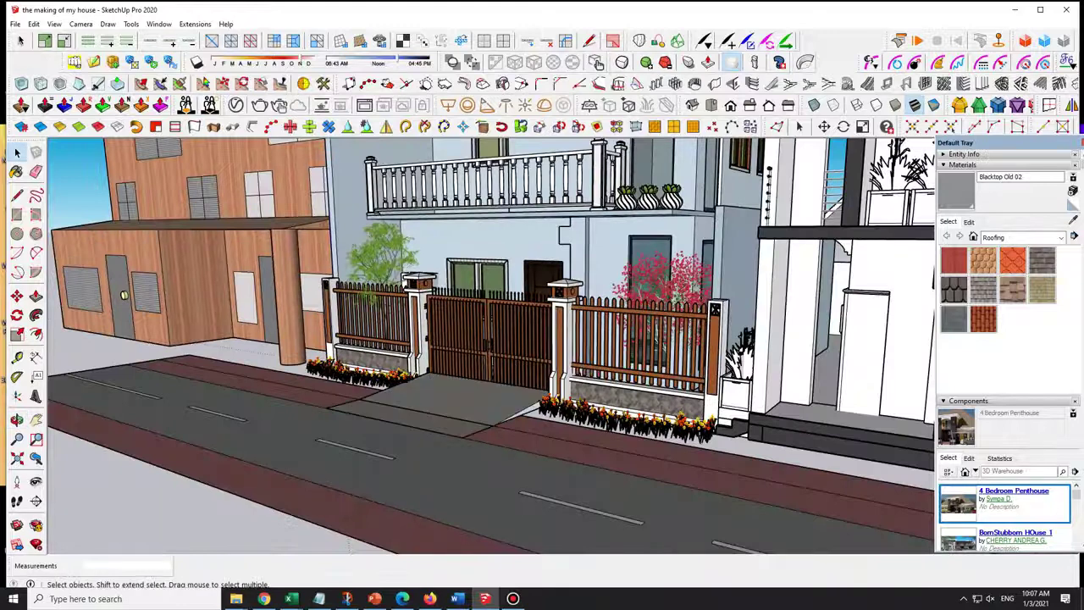
Frame the street front of the houses and render it with V-Ray, closing the phone storage window that covers the frame buffer.
scroll(447, 408, down, 5)
middle_drag(447, 408, 458, 466)
mouse_move(368, 458)
middle_down()
mouse_move(445, 462)
mouse_move(439, 442)
mouse_move(420, 436)
middle_up()
scroll(445, 461, up, 2)
scroll(428, 457, up, 1)
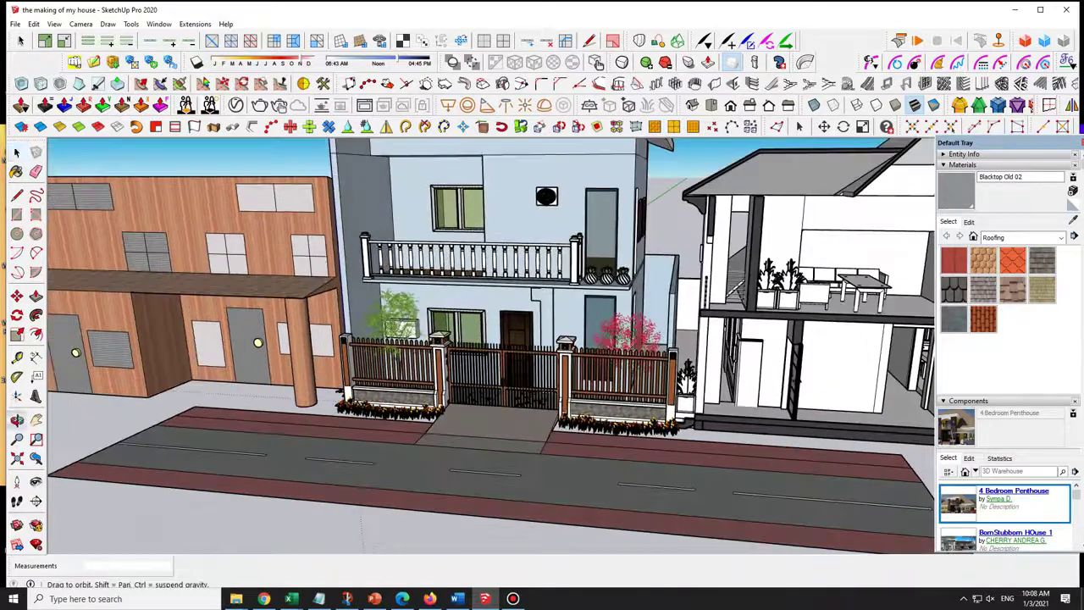
scroll(420, 436, down, 2)
scroll(418, 423, down, 1)
scroll(406, 310, up, 3)
middle_drag(406, 310, 412, 293)
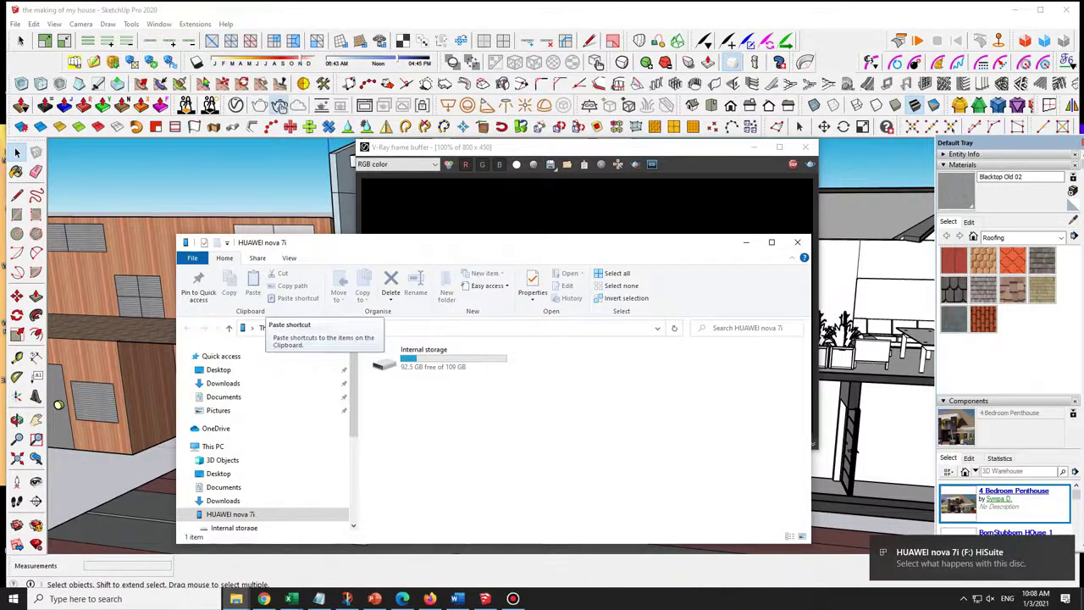
click(798, 242)
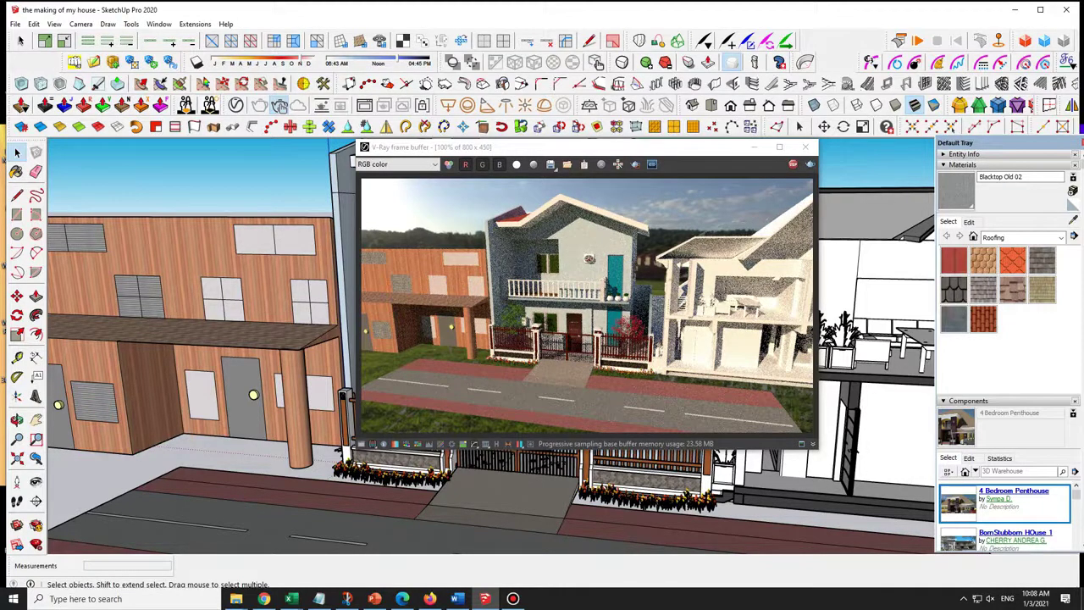
Frame the two-storey blue house more closely for the live render and open the V-Ray Asset Editor with the frame buffer moved clear.
scroll(671, 488, up, 2)
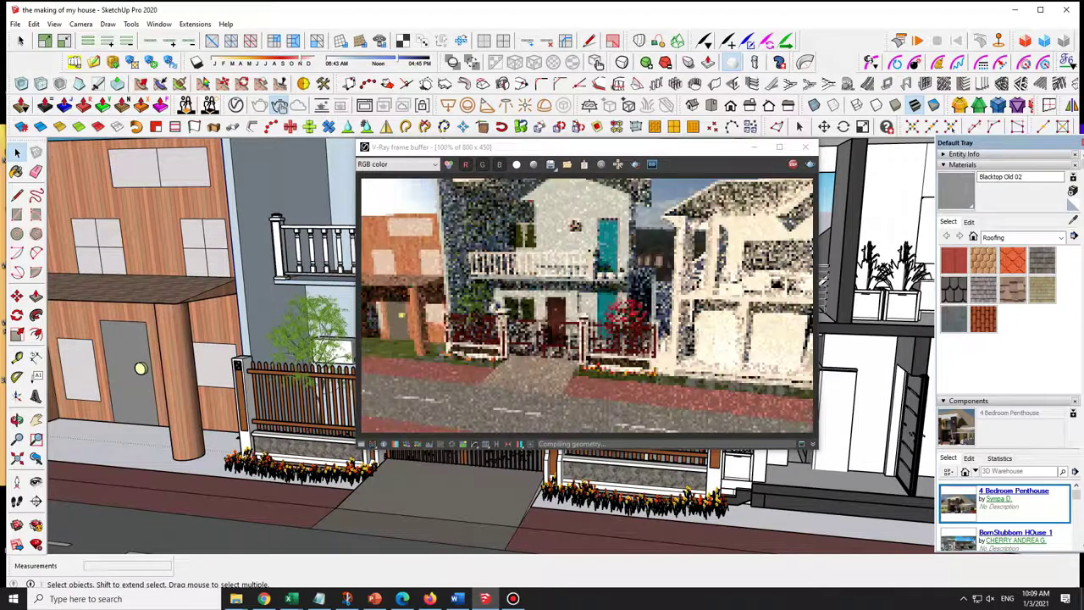
middle_drag(560, 508, 518, 508)
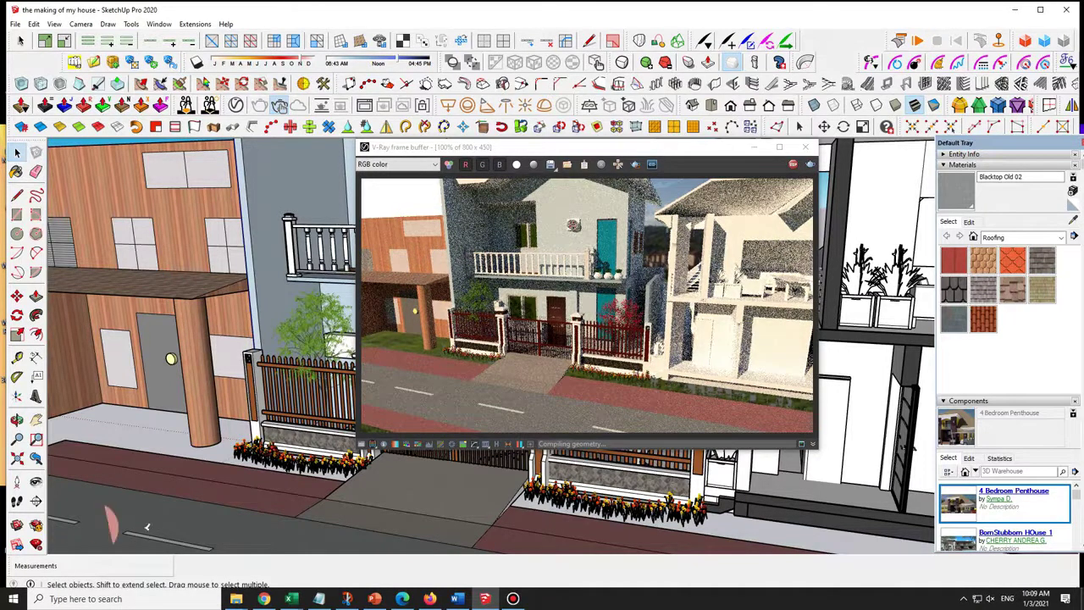
scroll(625, 500, up, 1)
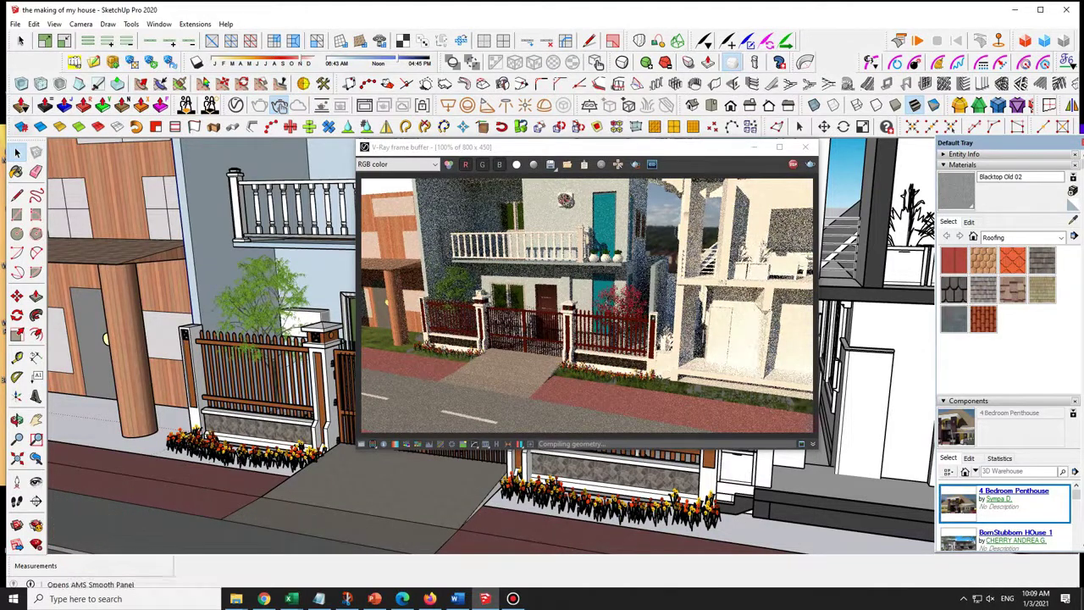
click(876, 373)
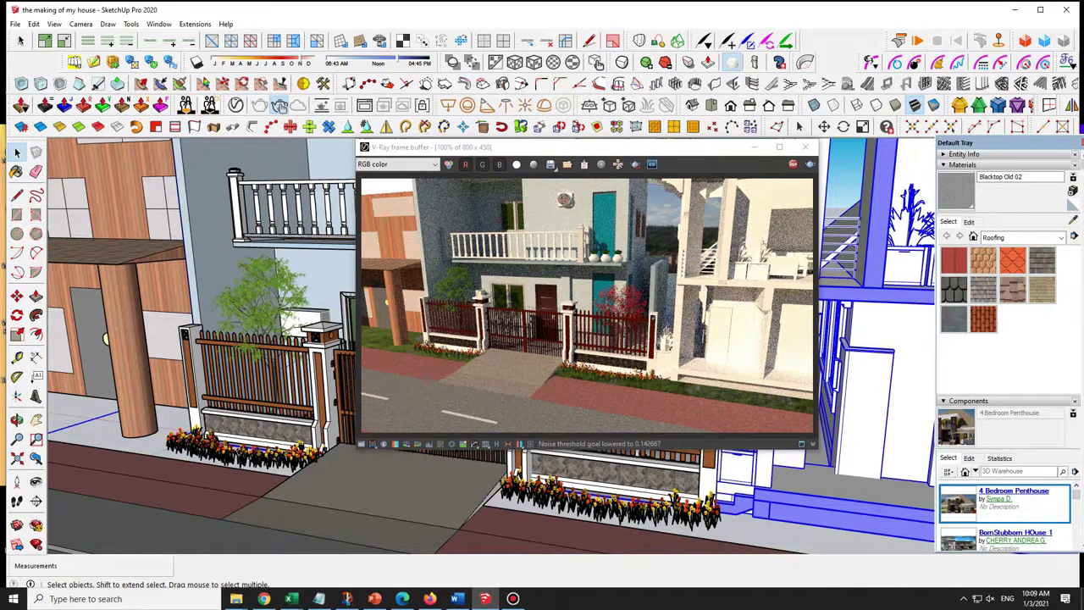
click(236, 105)
drag(526, 111, 157, 82)
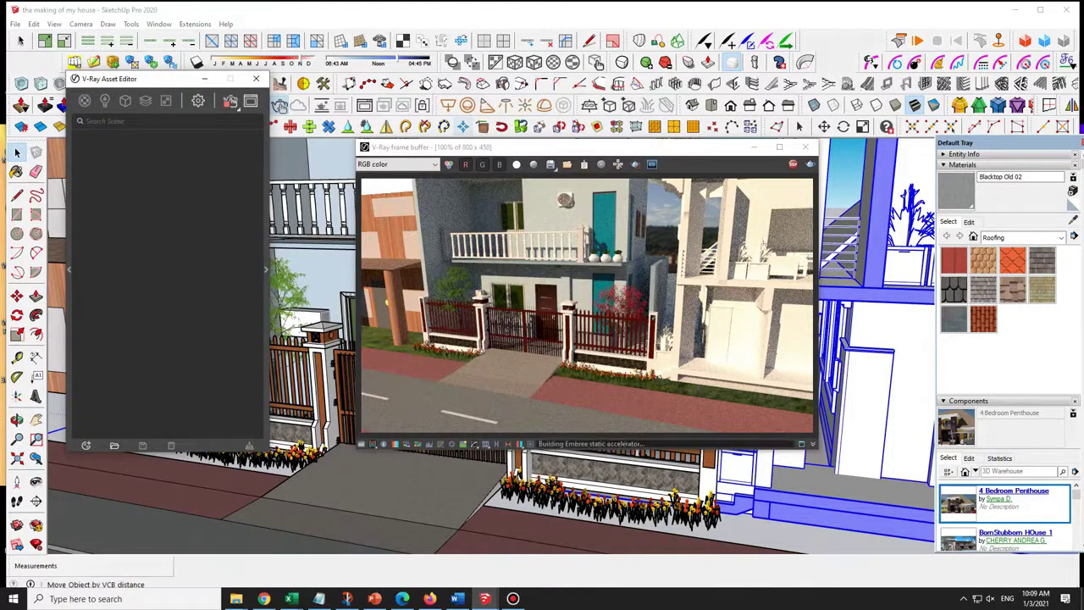
drag(469, 147, 604, 143)
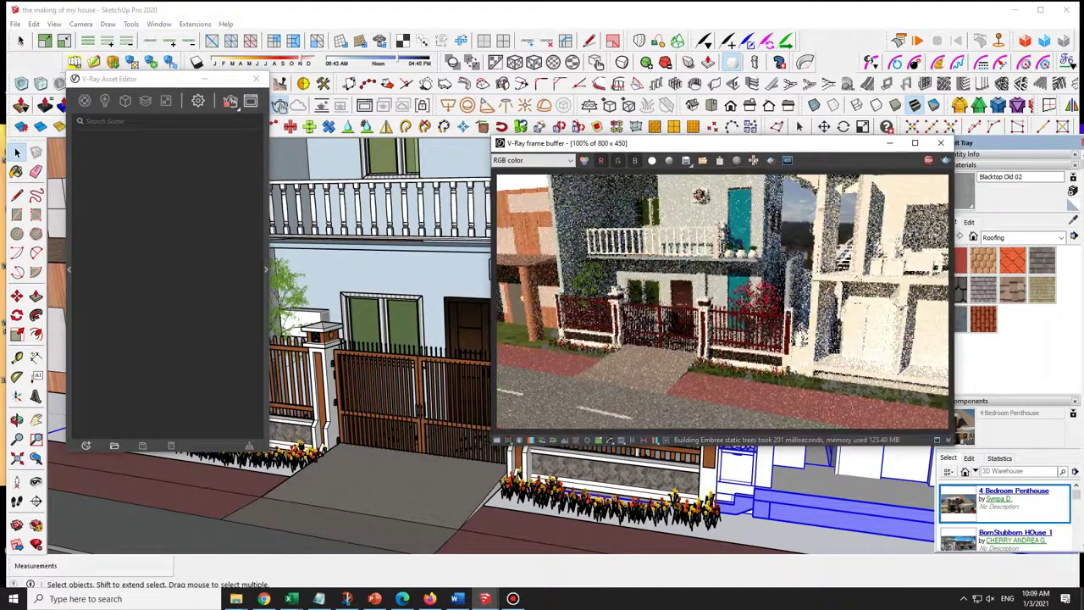
Apply the library wall paint material Stucco B02 Color 50cm to the blue house's front wall.
click(458, 273)
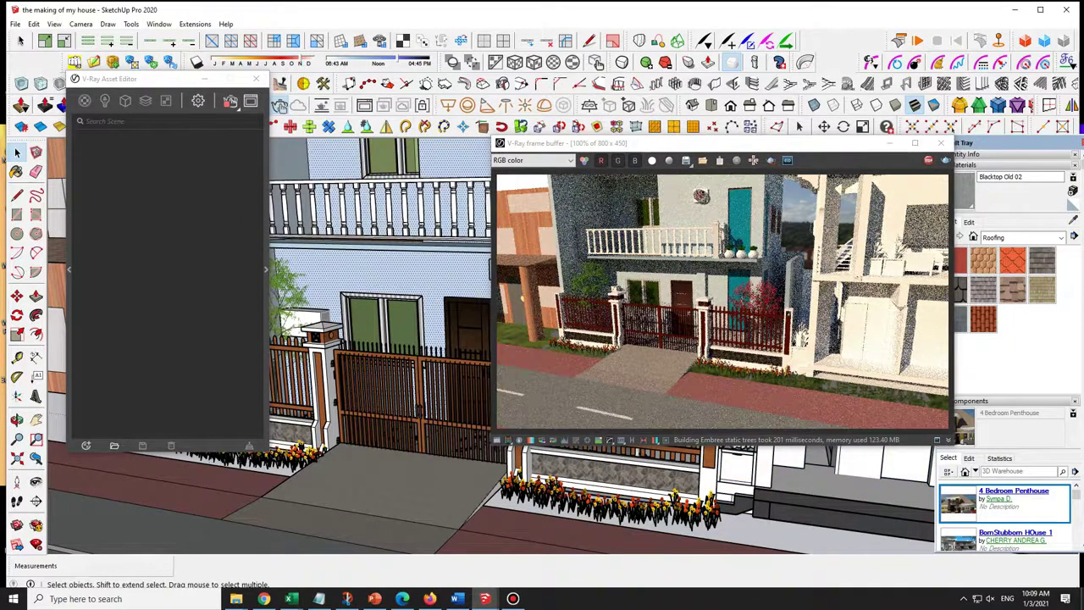
scroll(430, 203, down, 4)
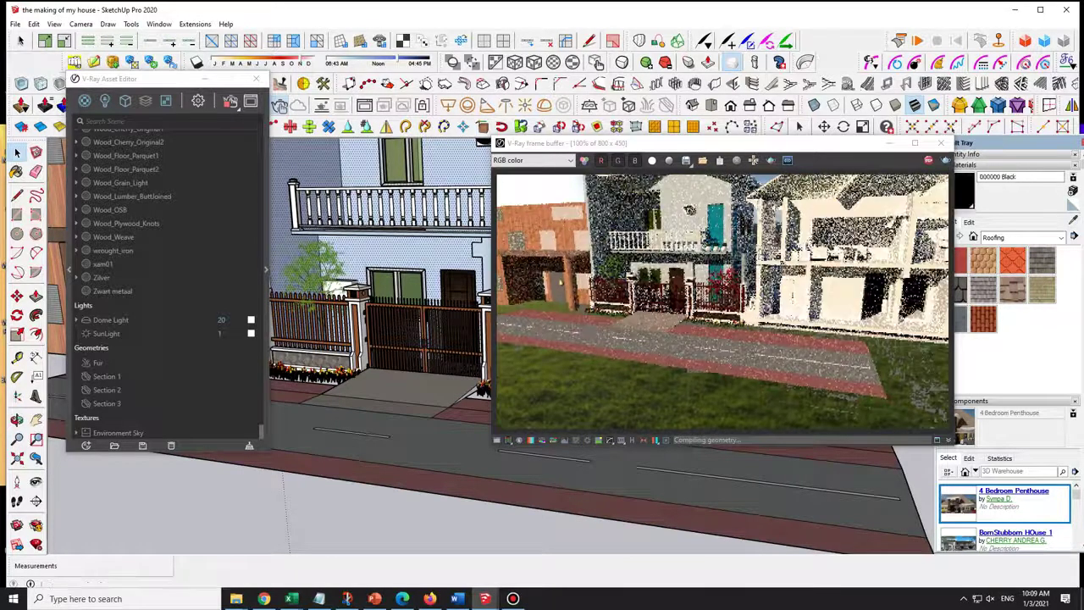
middle_drag(424, 342, 439, 351)
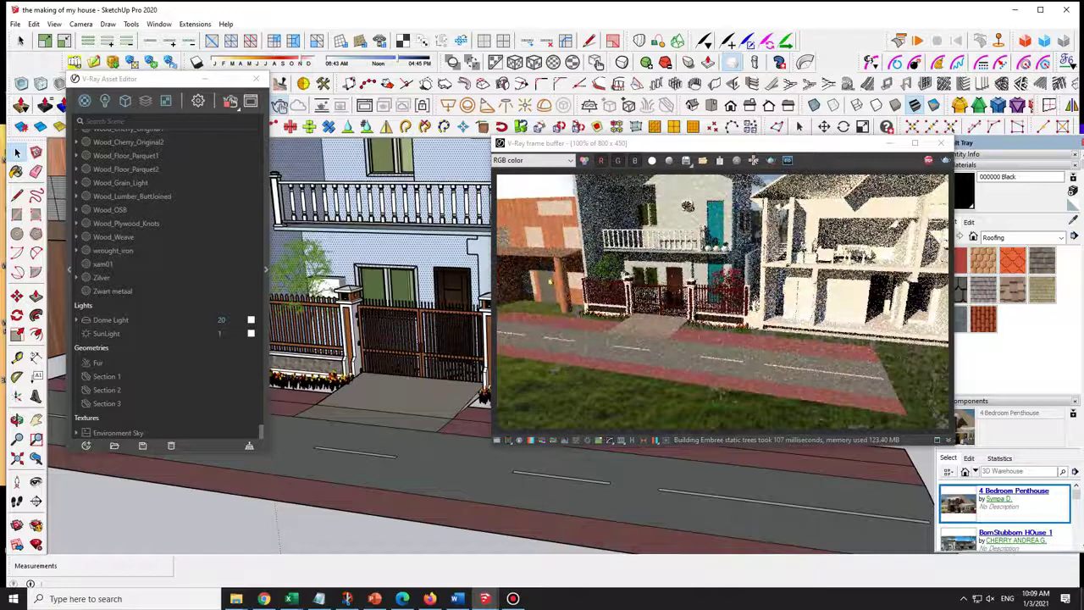
click(68, 269)
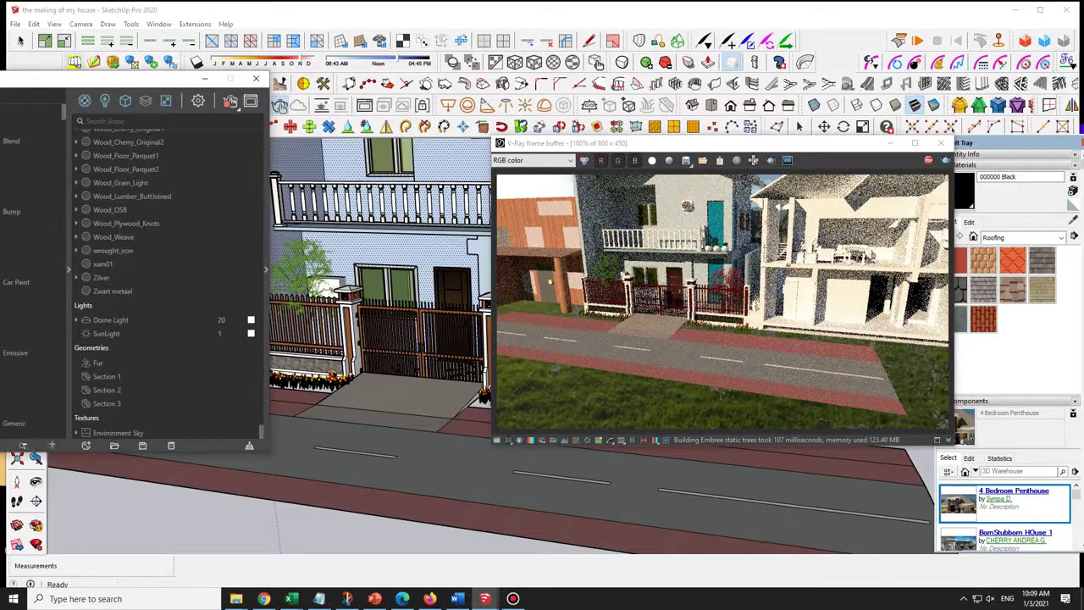
drag(114, 79, 303, 89)
scroll(186, 280, down, 3)
scroll(152, 279, down, 6)
scroll(152, 280, down, 6)
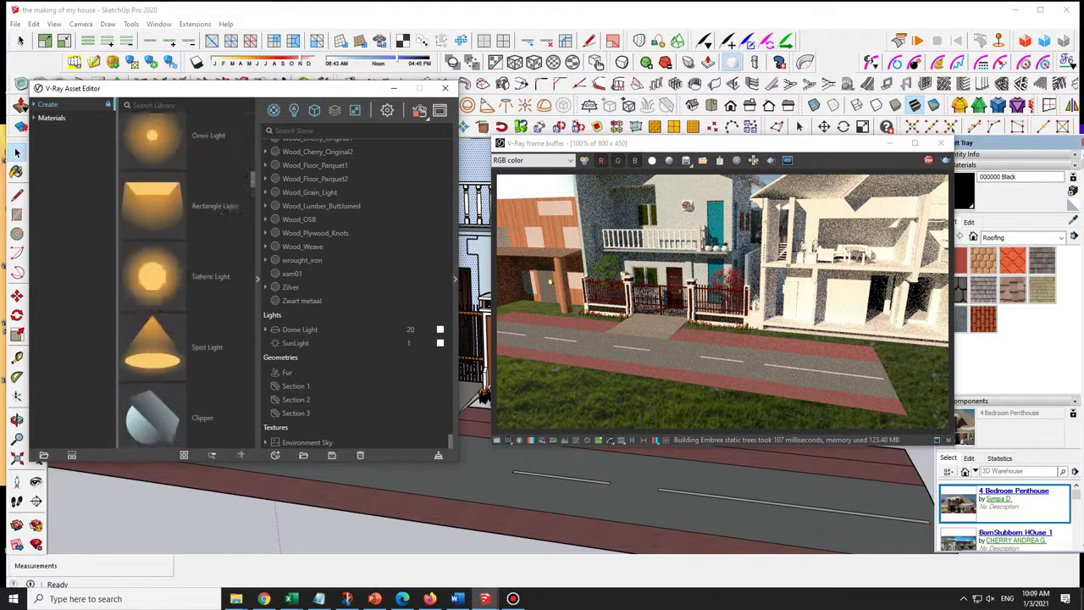
click(52, 118)
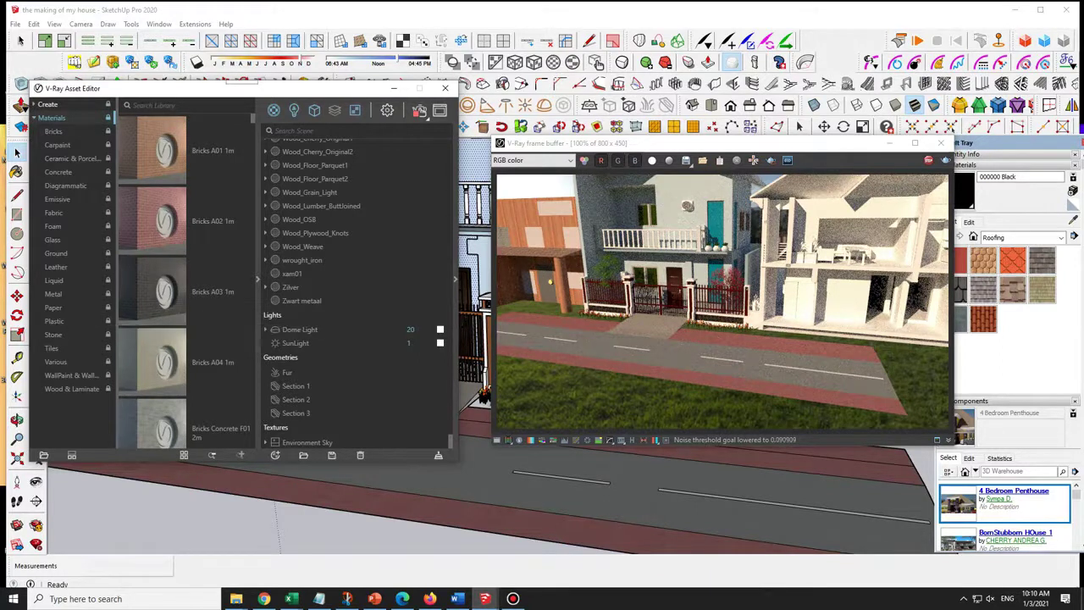
click(71, 376)
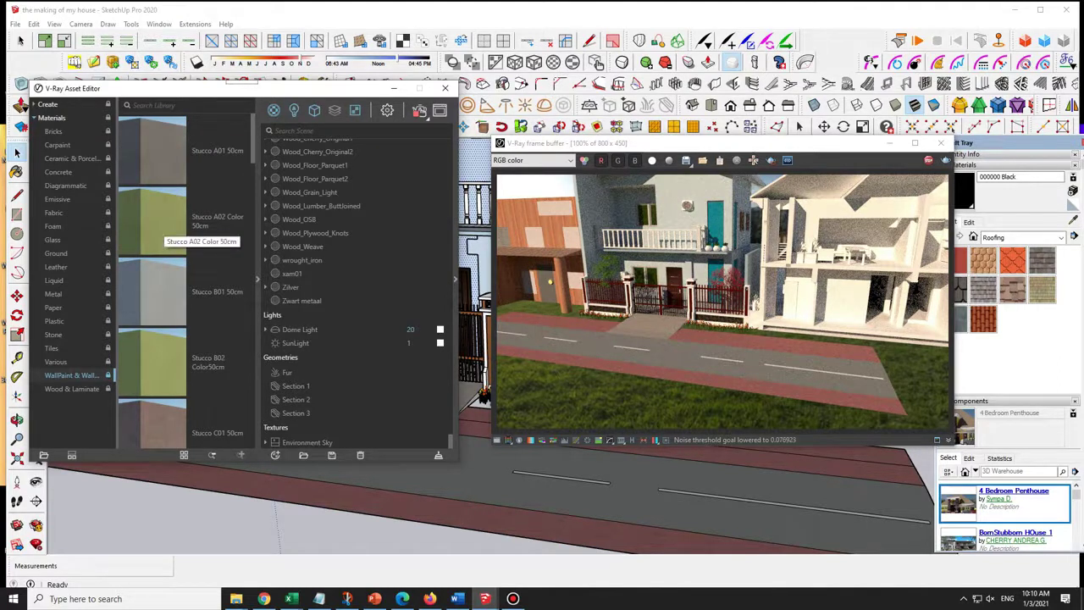
right_click(165, 237)
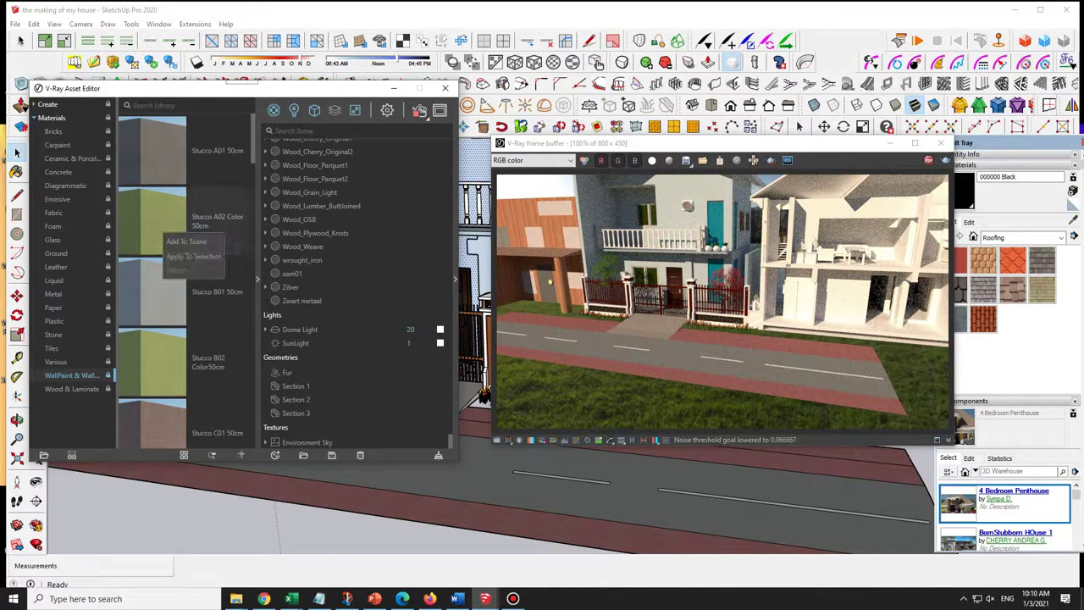
right_click(167, 366)
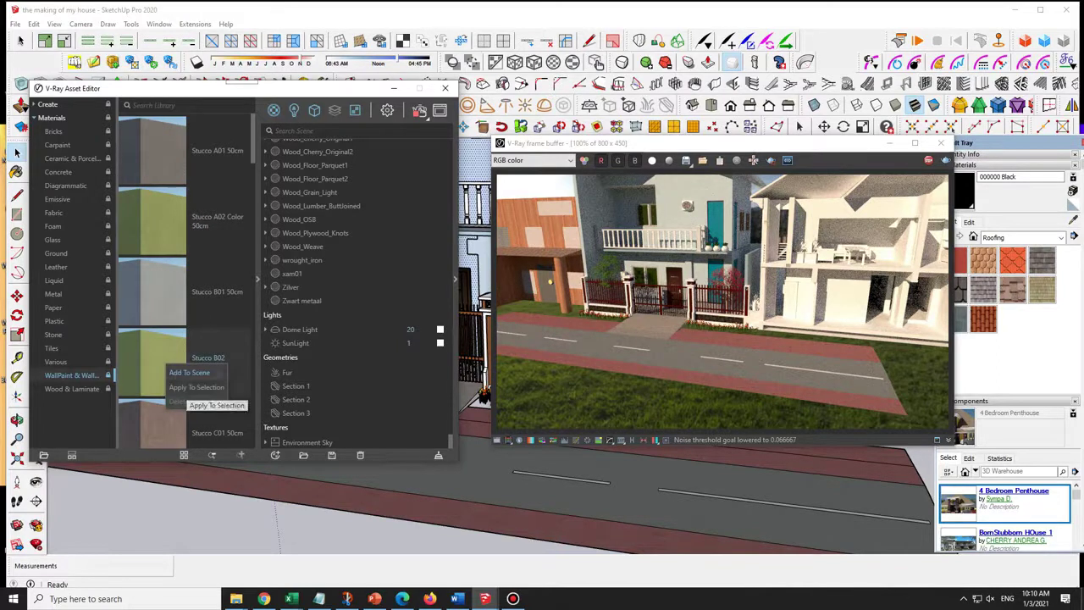
click(196, 387)
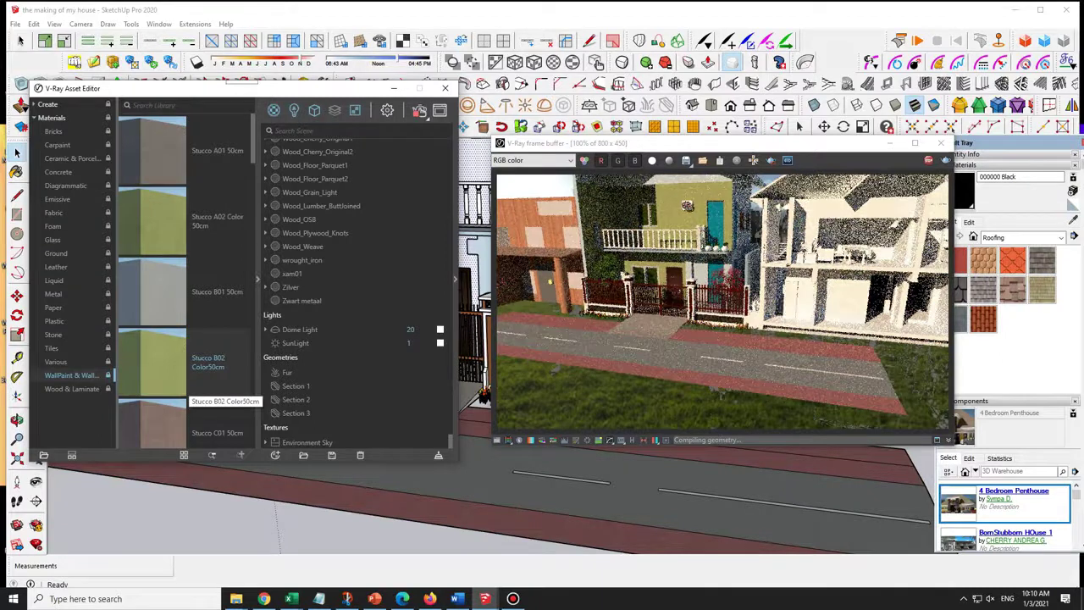
Move the frame buffer off the house and paint the matching connected walls with Stucco B02 Color 50cm.
mouse_move(593, 143)
mouse_down()
mouse_move(720, 123)
mouse_move(775, 23)
mouse_up()
click(513, 267)
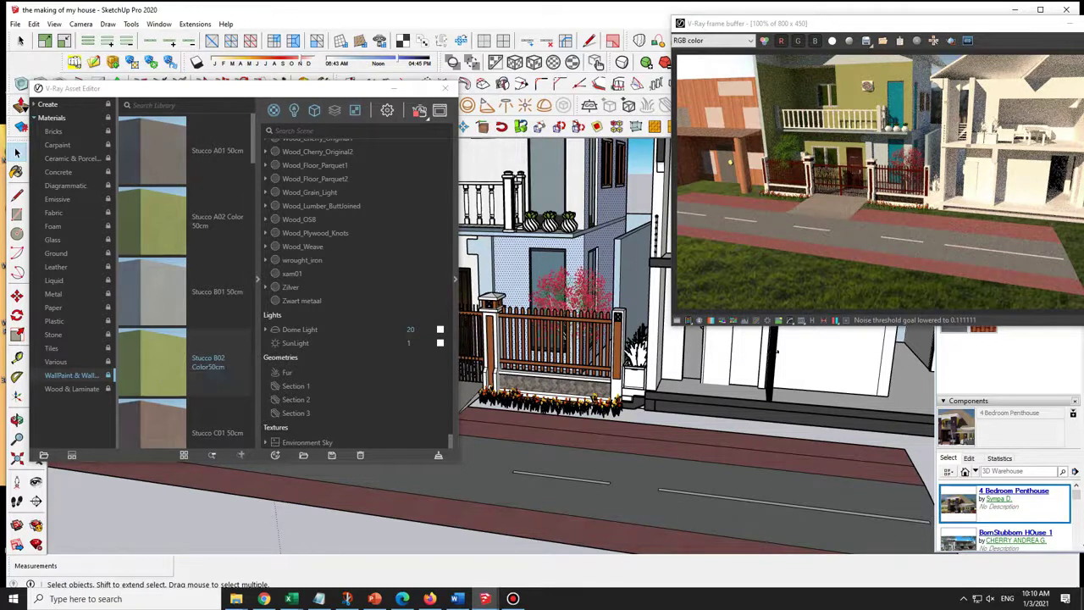
click(16, 172)
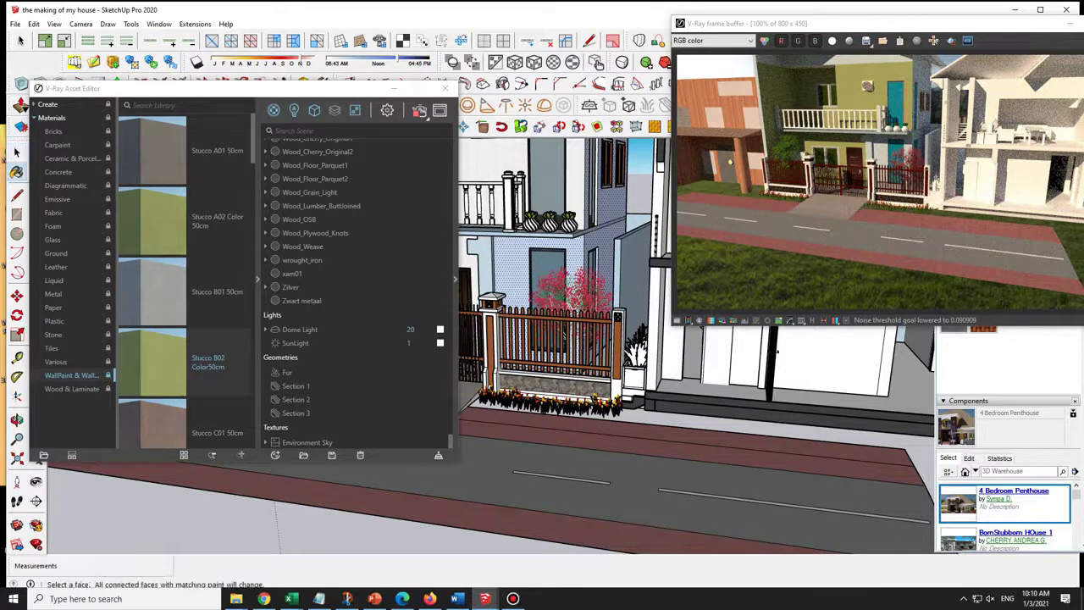
ctrl+click(502, 156)
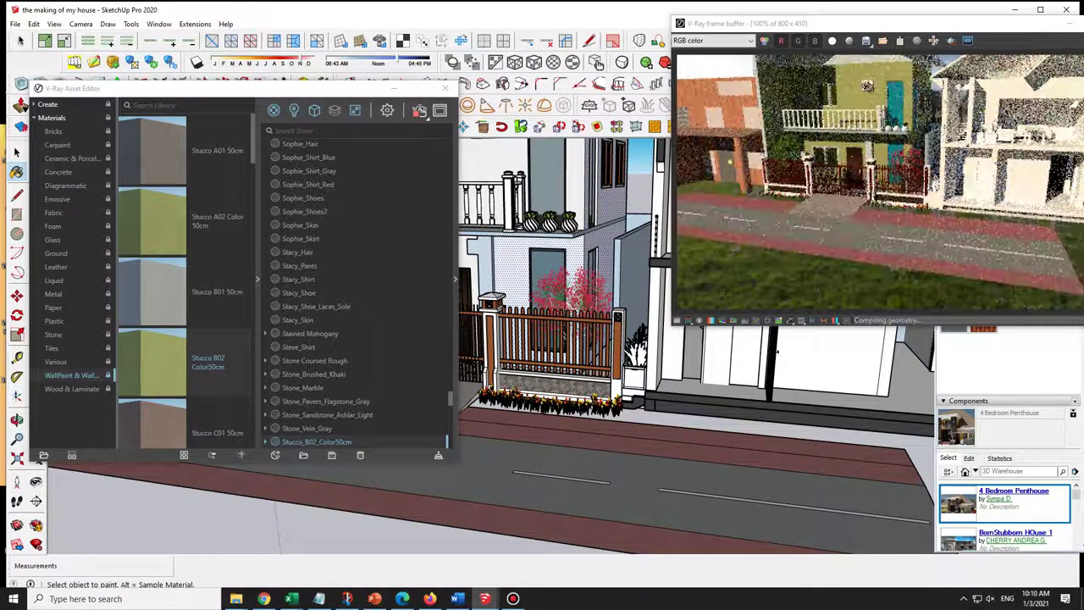
key(space)
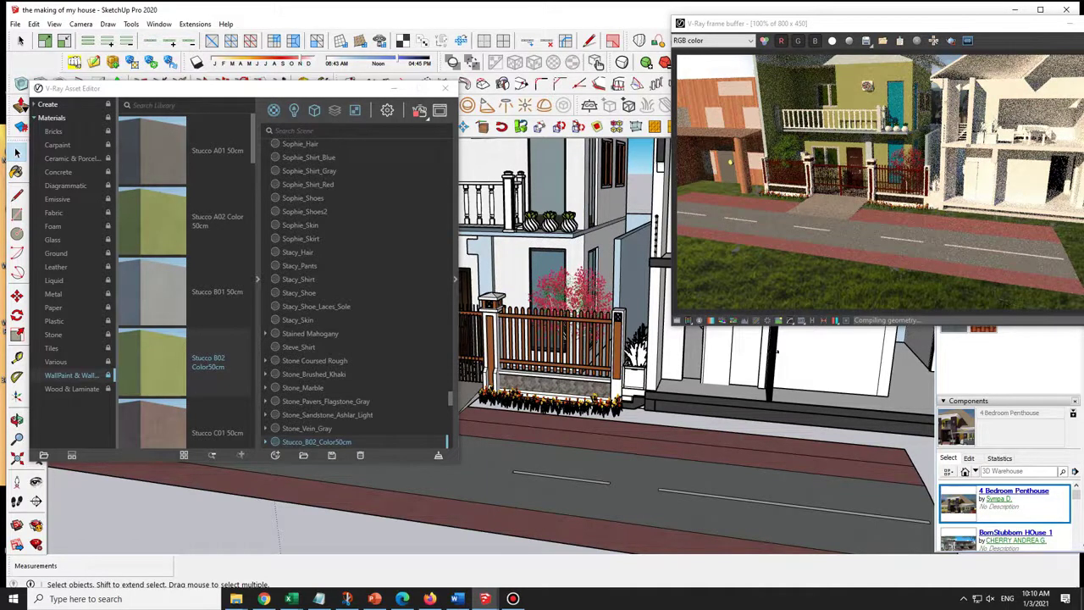
Apply the library material Glass Coated Black to the face inside the tall blue panel component at the balcony, then leave the component.
click(53, 240)
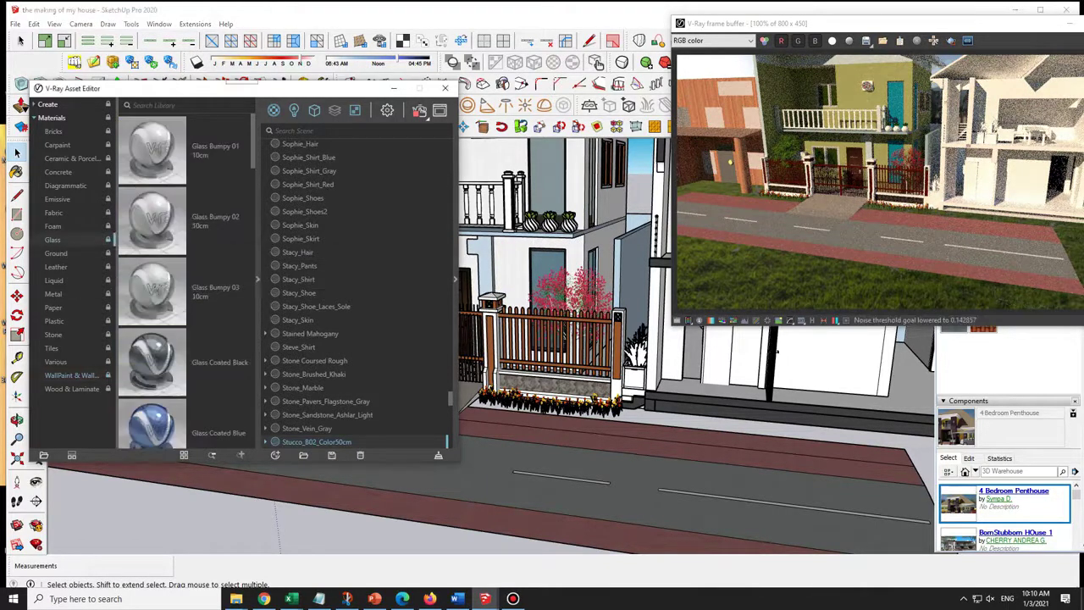
click(548, 180)
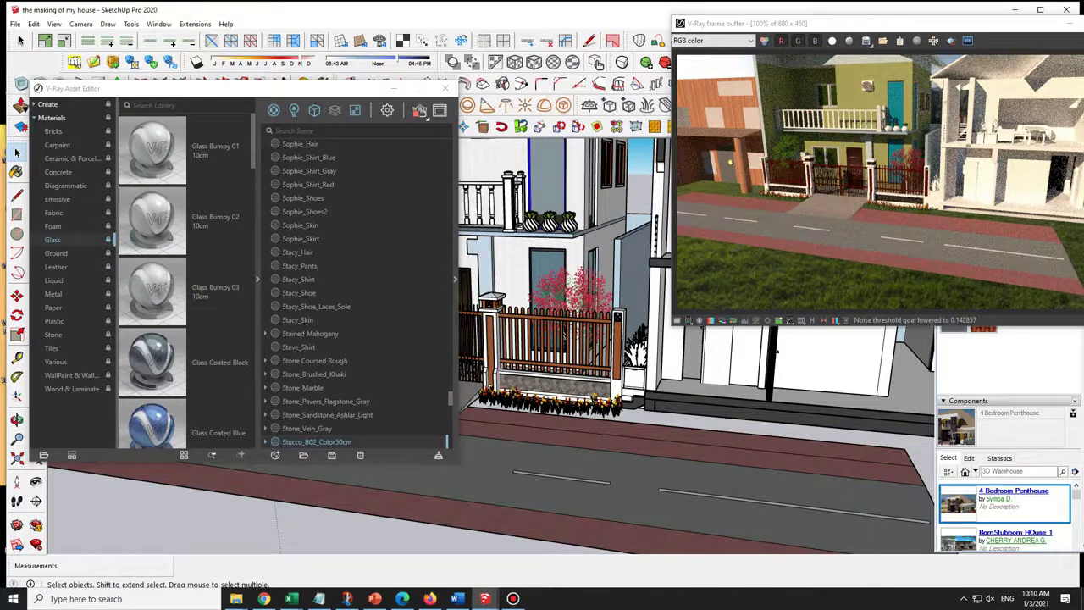
scroll(566, 337, up, 3)
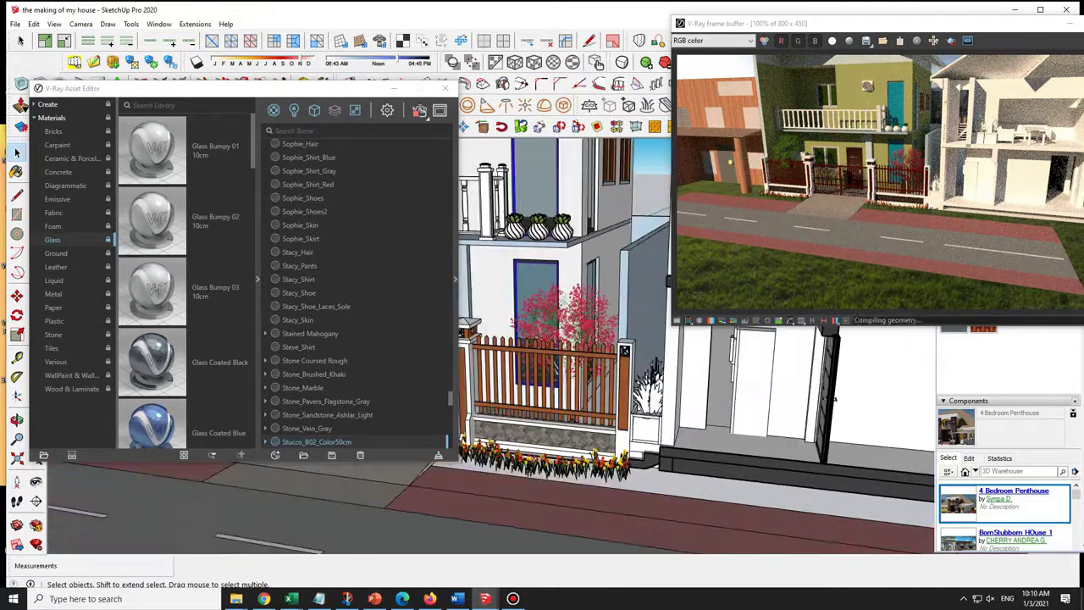
middle_drag(565, 336, 555, 359)
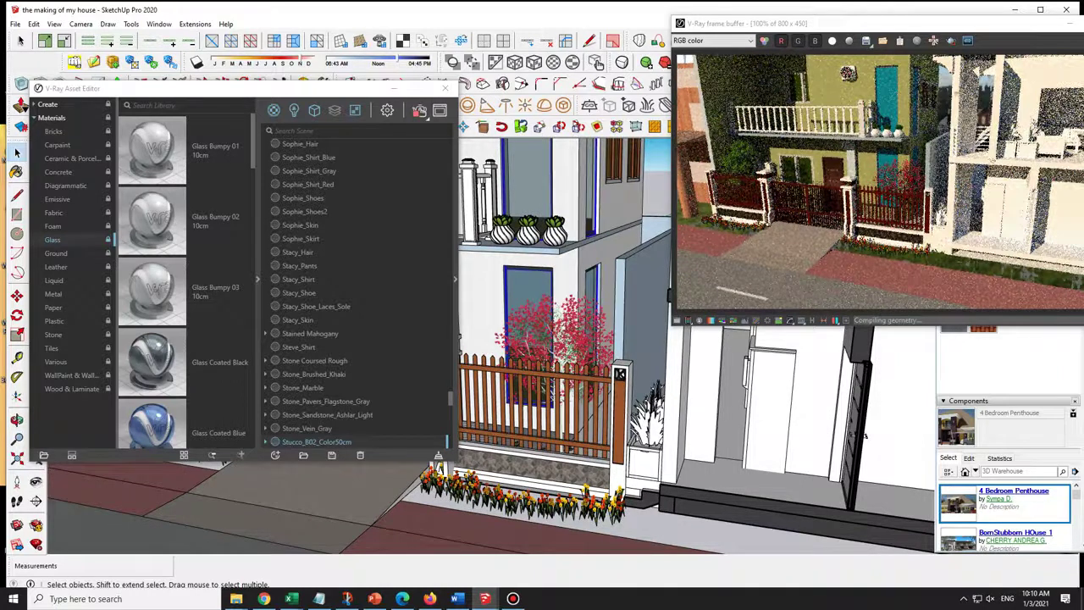
scroll(152, 279, down, 3)
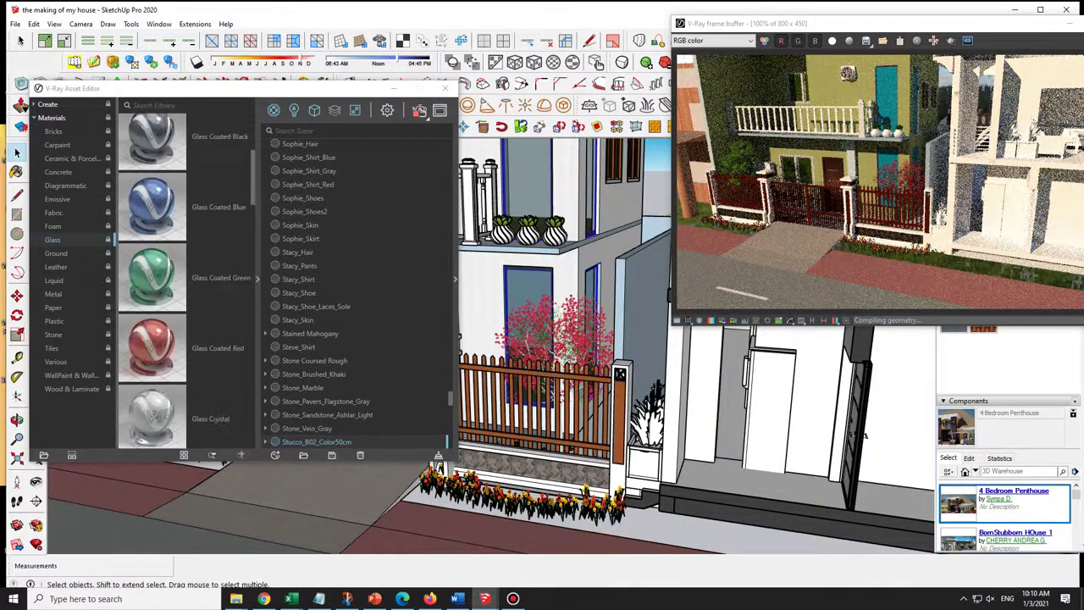
right_click(153, 148)
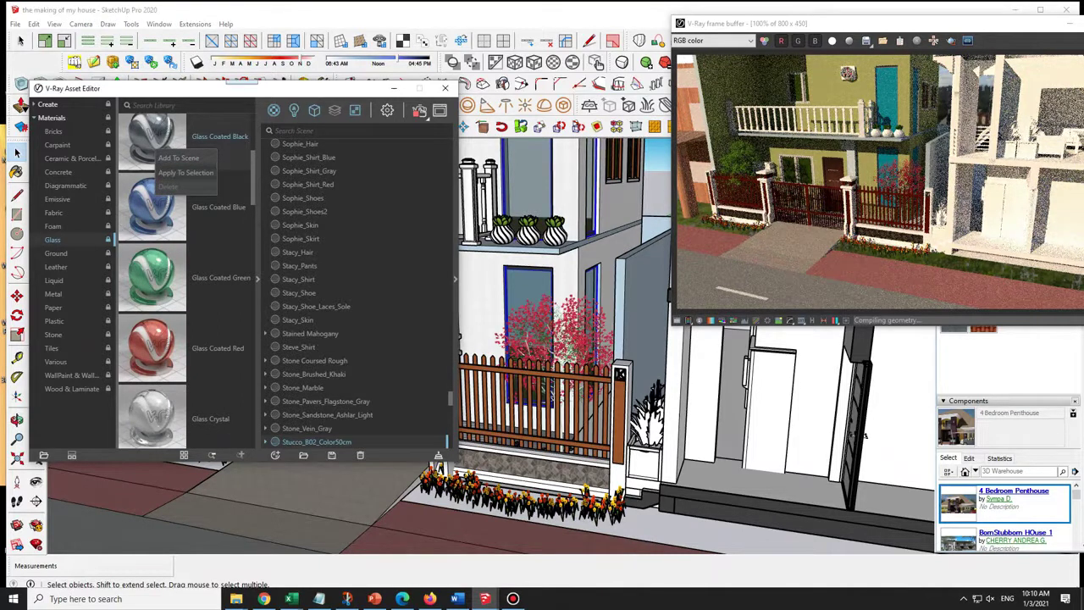
click(175, 172)
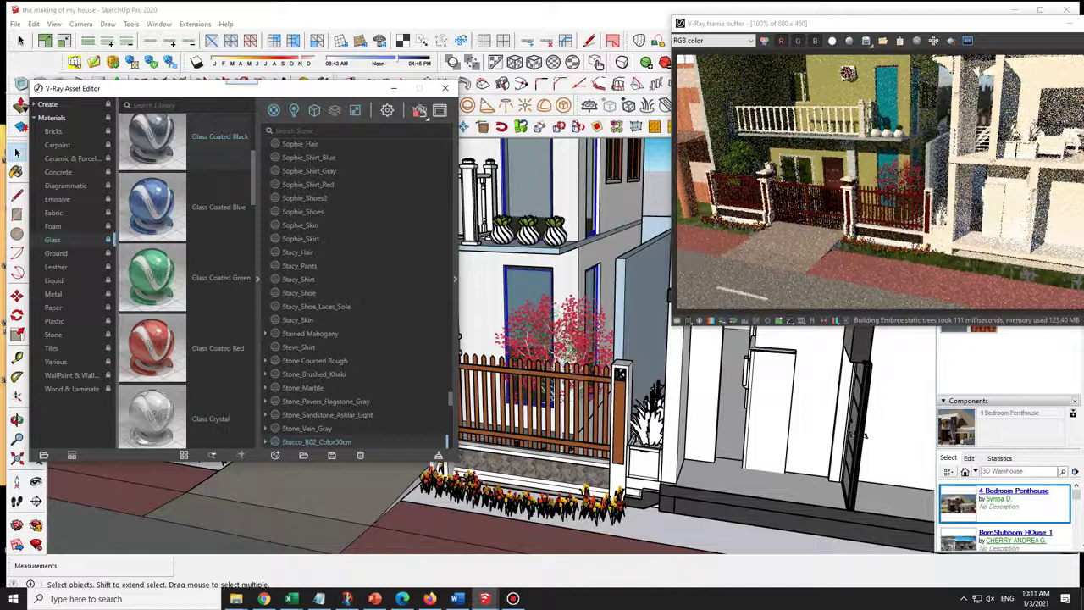
scroll(184, 280, up, 1)
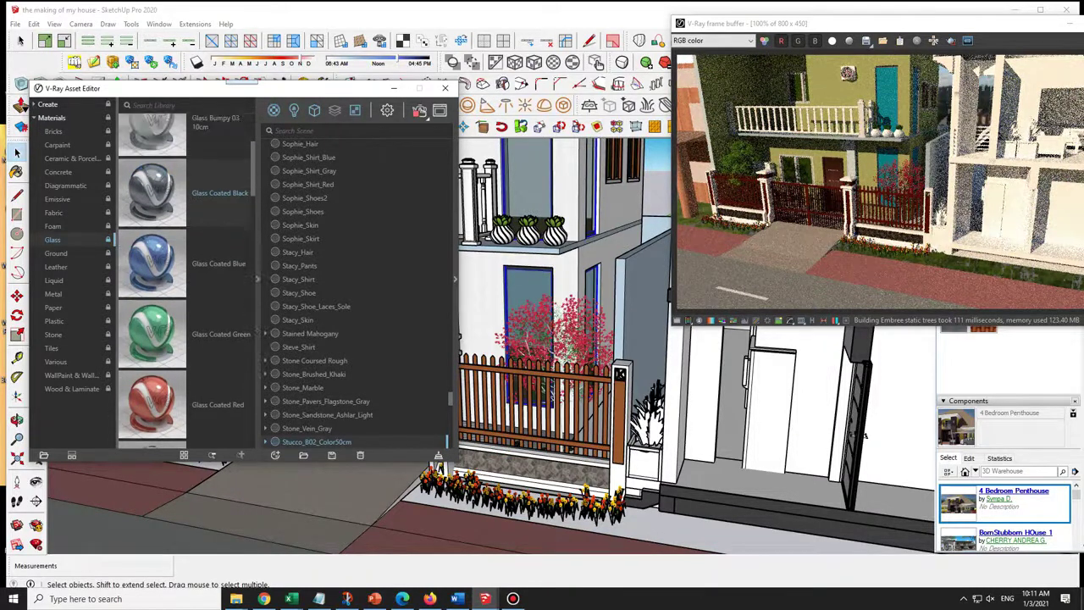
double_click(531, 187)
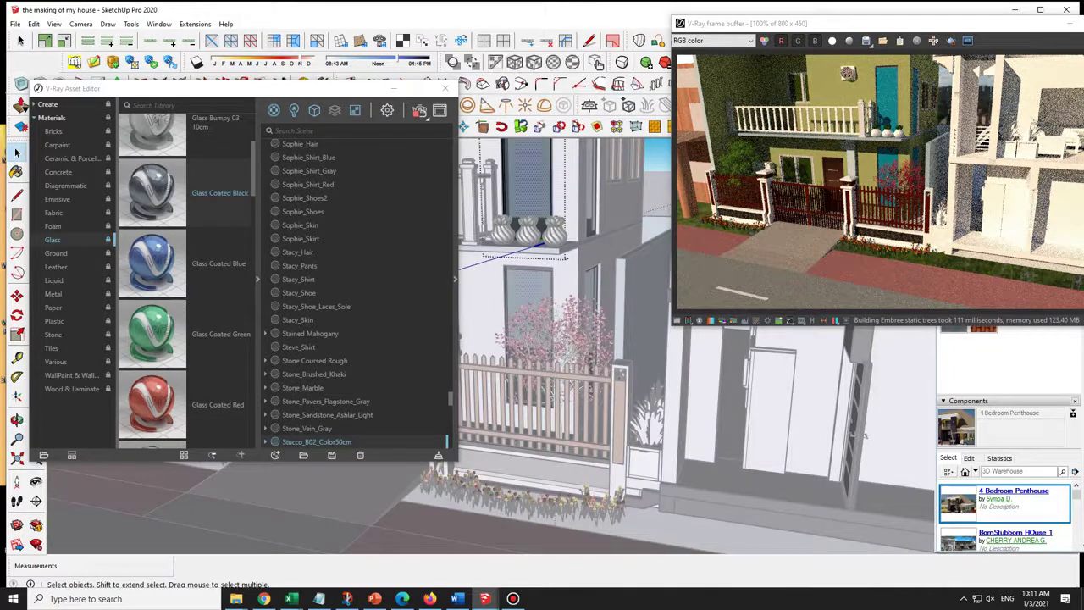
right_click(149, 195)
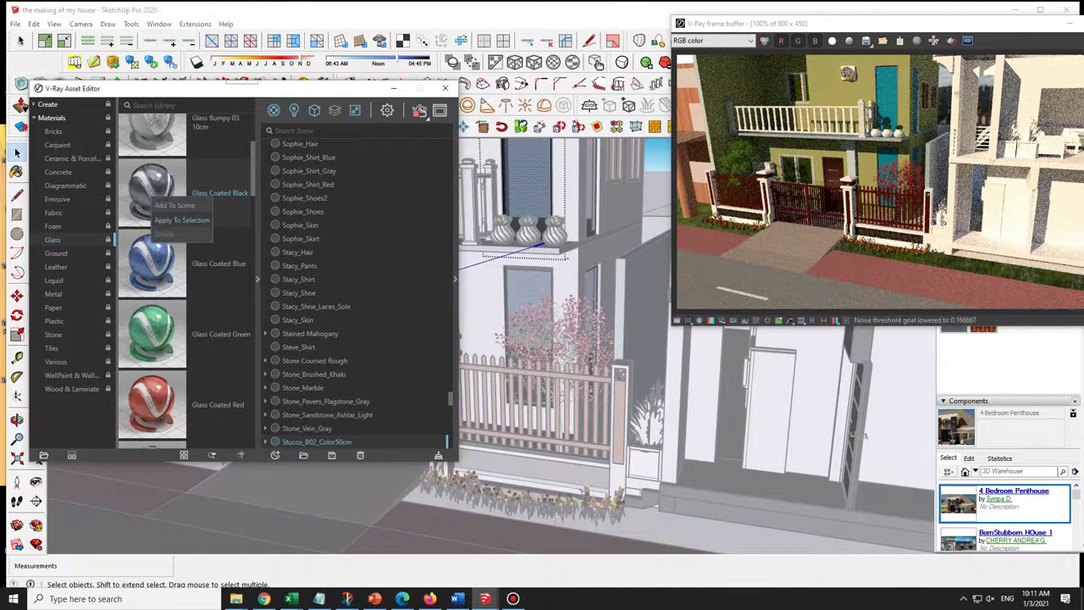
click(175, 221)
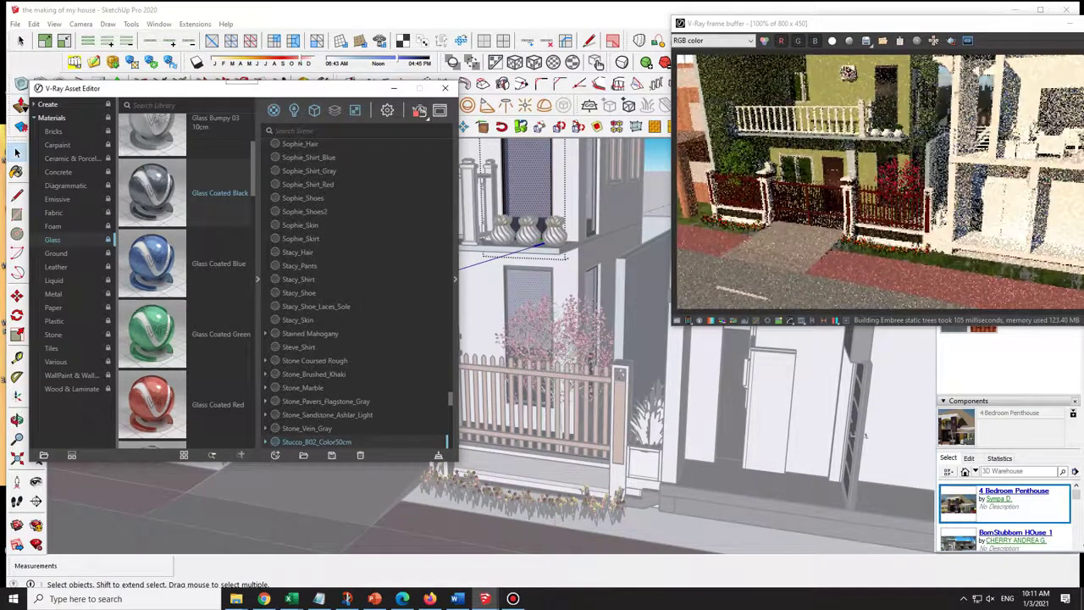
click(865, 435)
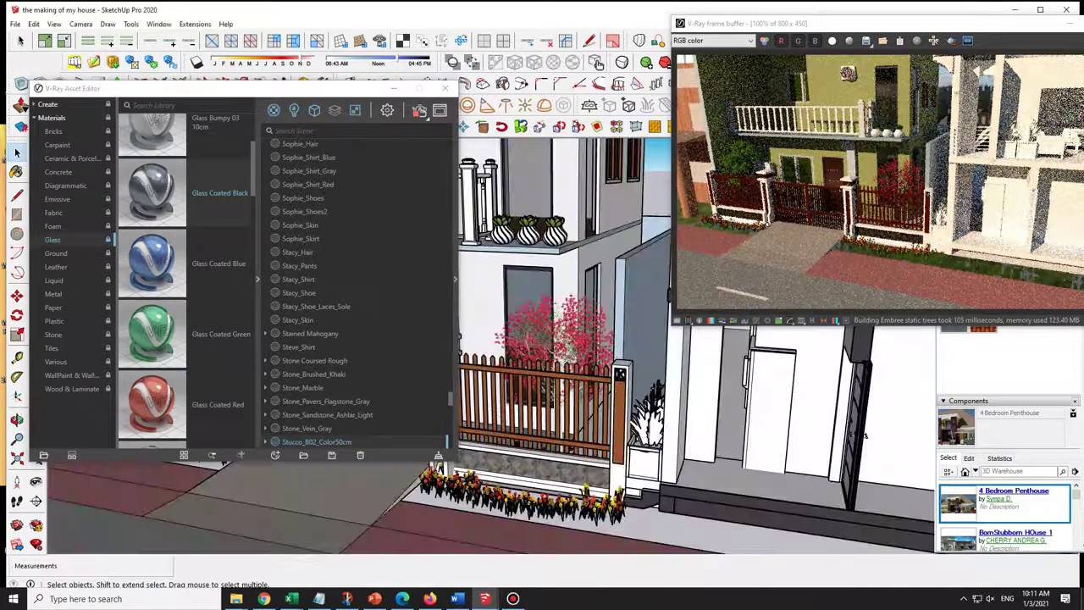
Examine the black glass panel and front fence up close in the live render.
middle_drag(865, 434, 889, 407)
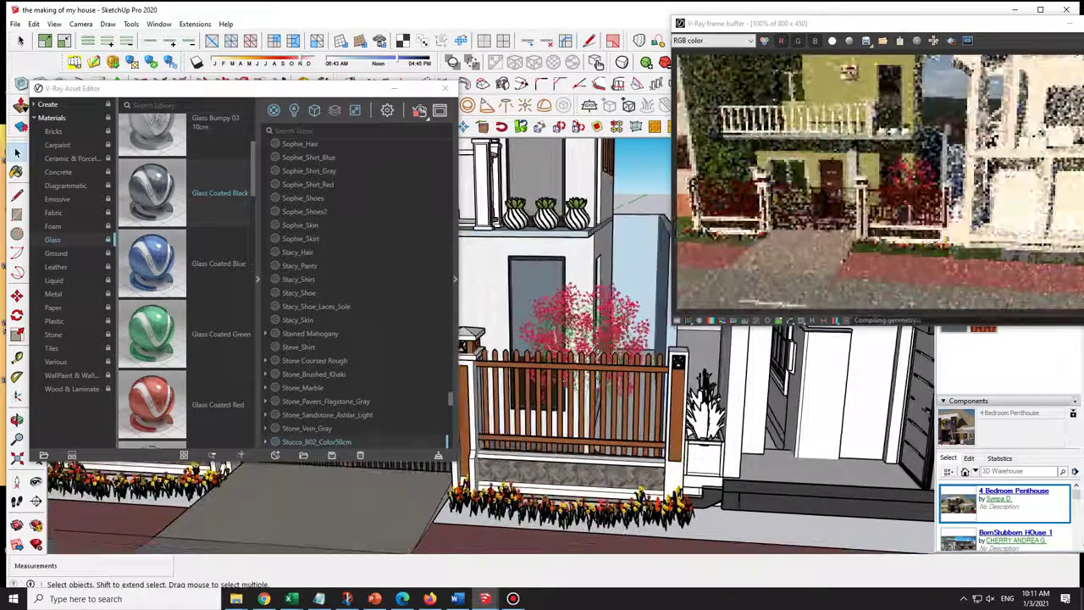
scroll(508, 365, up, 3)
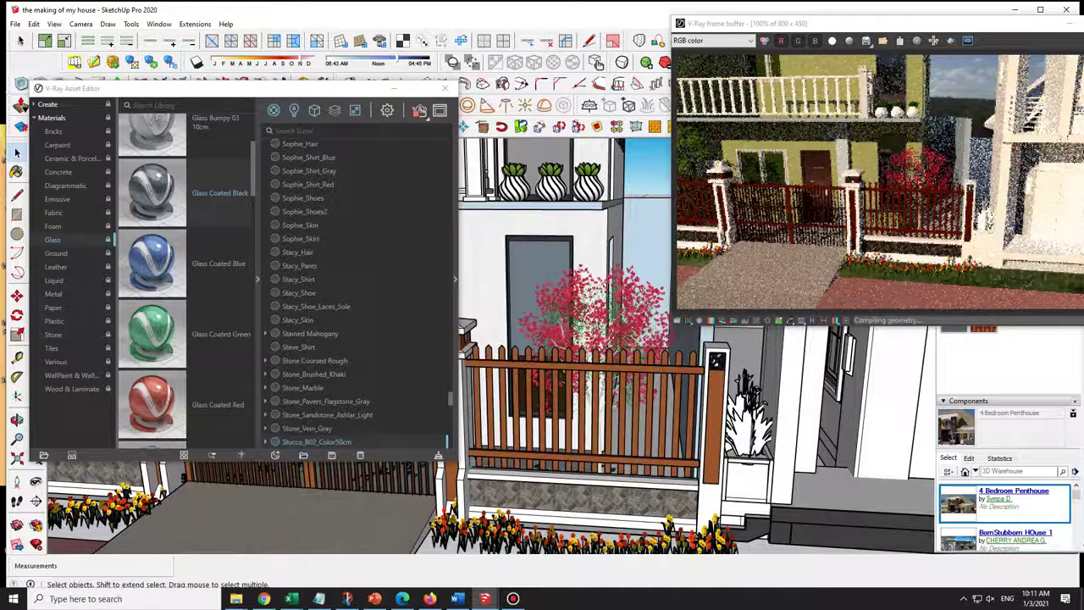
scroll(508, 254, up, 1)
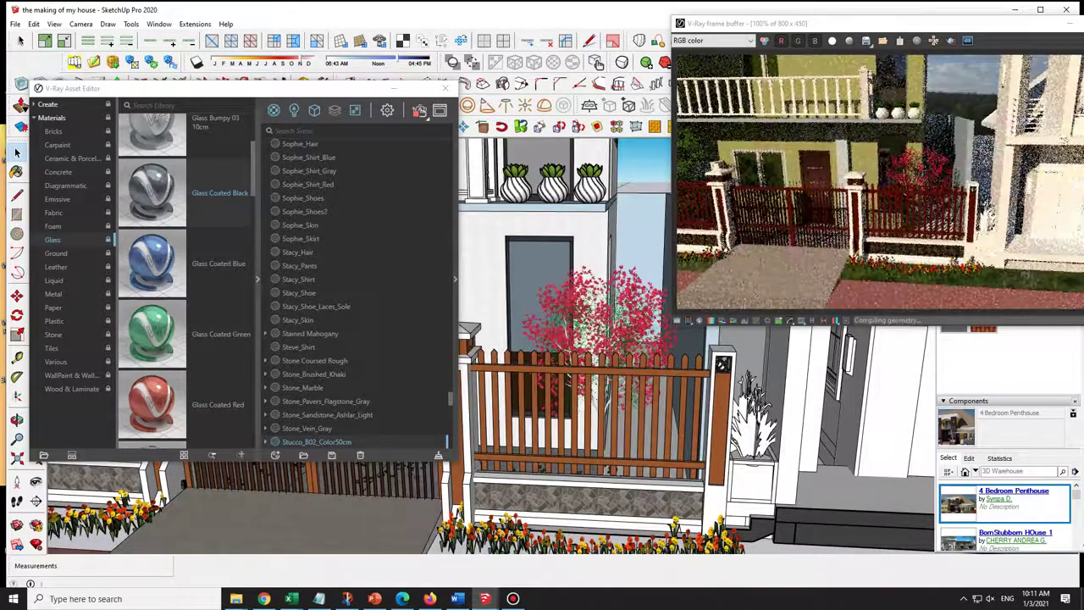
Find the scene material Glass_Coated_Black#1 in the asset editor and set its reflection IOR to 10.35.
scroll(355, 292, up, 1)
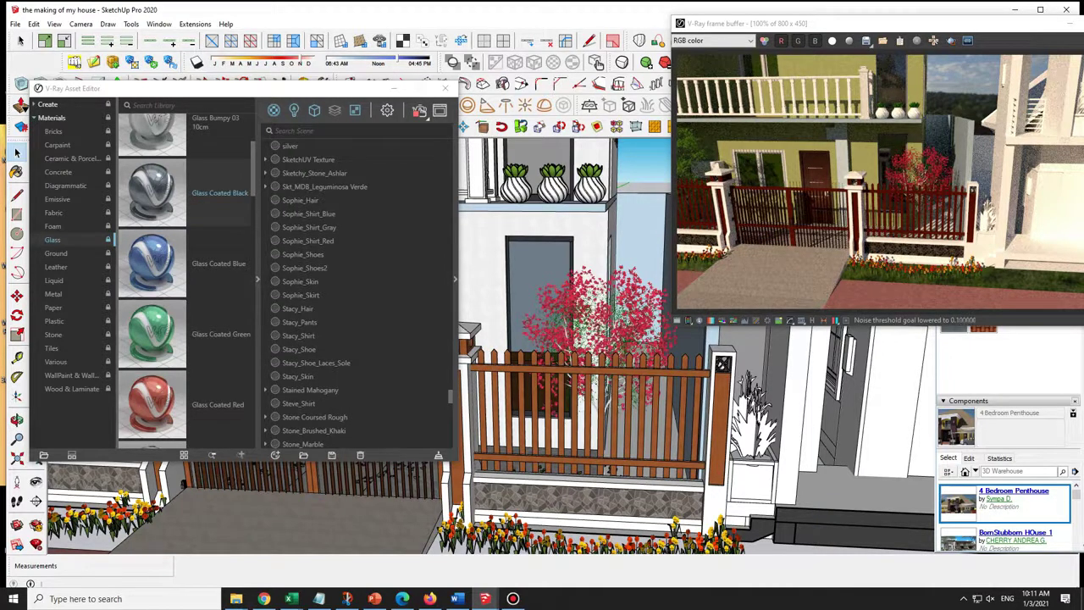
scroll(309, 397, up, 4)
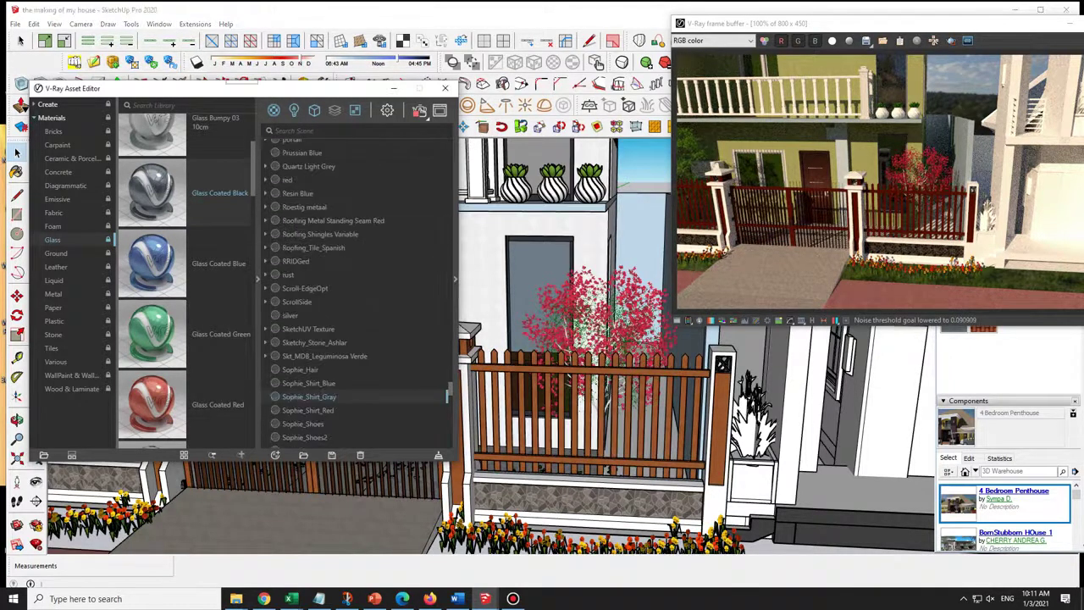
scroll(310, 397, up, 10)
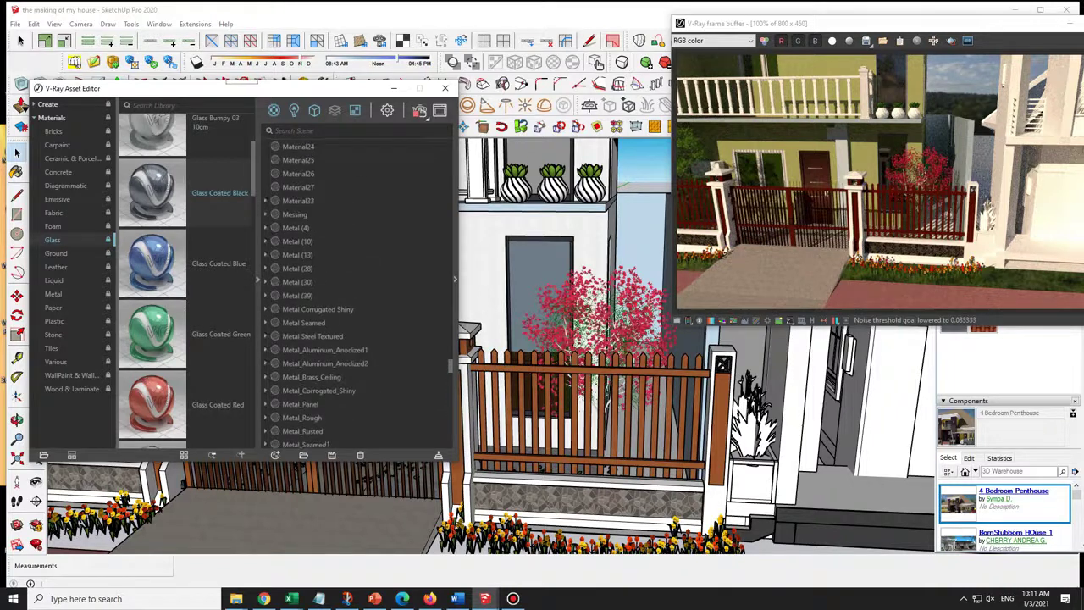
scroll(310, 292, up, 2)
click(303, 232)
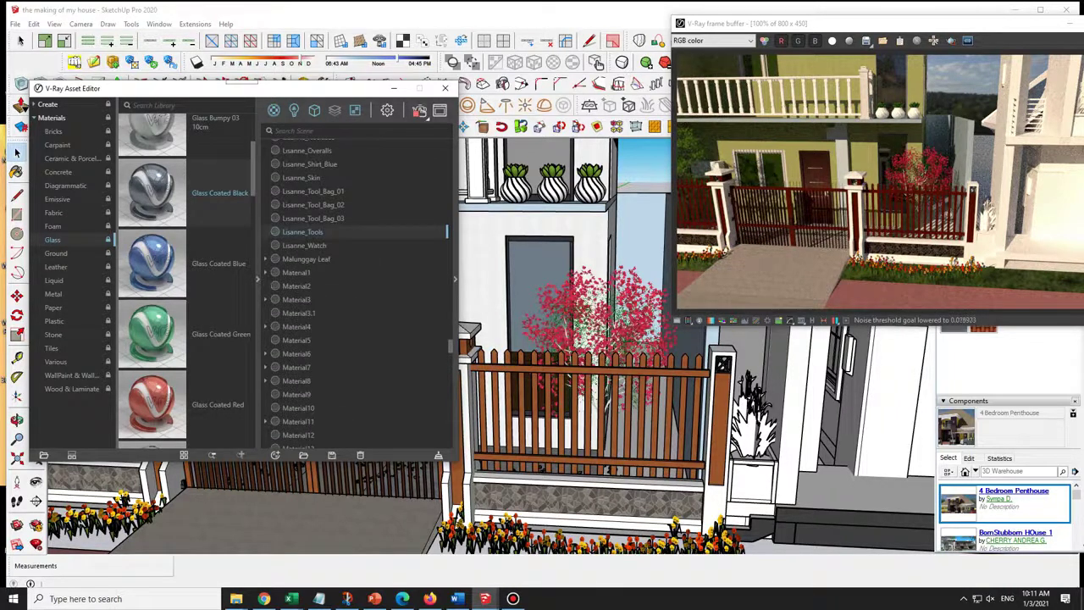
scroll(442, 342, up, 10)
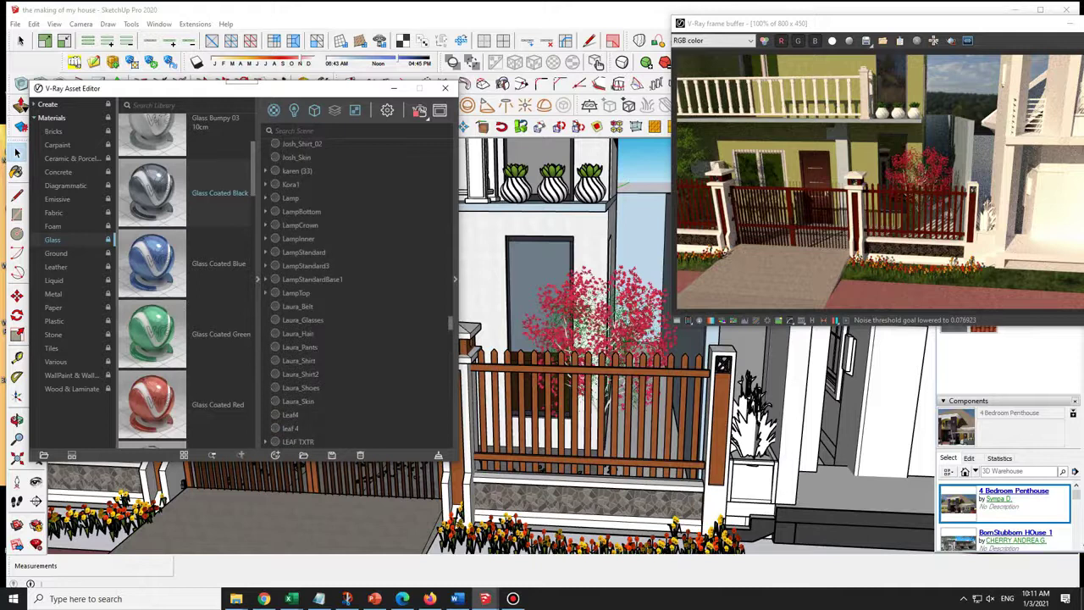
scroll(355, 288, up, 4)
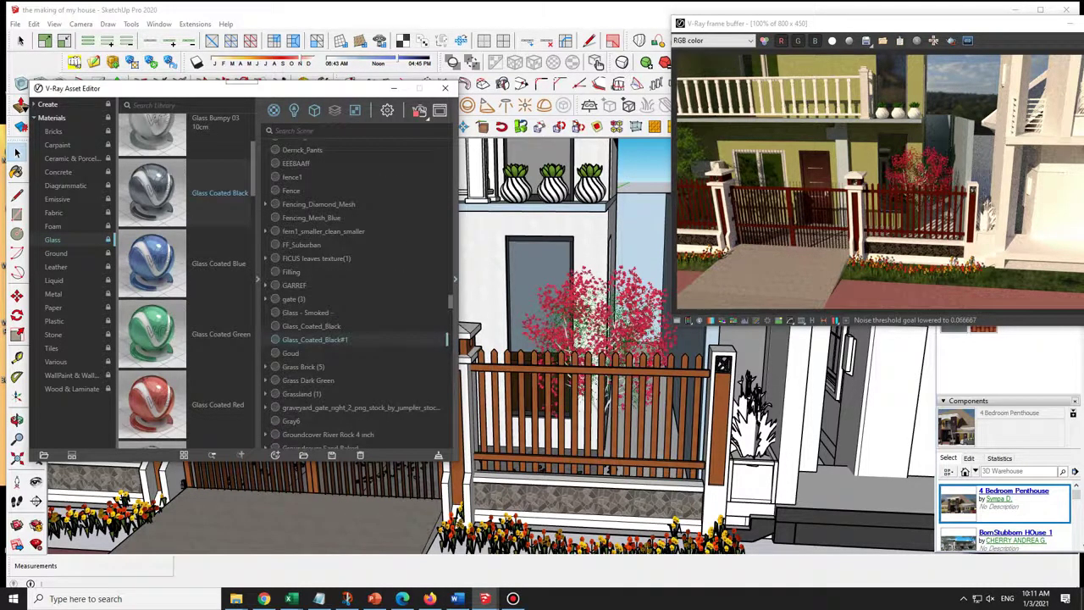
click(456, 279)
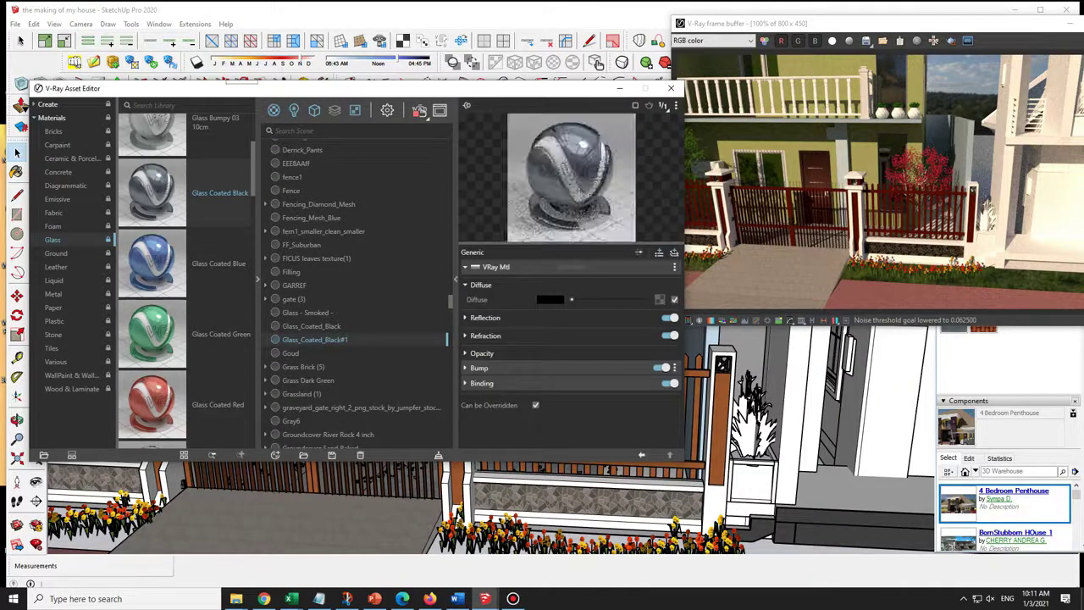
click(484, 317)
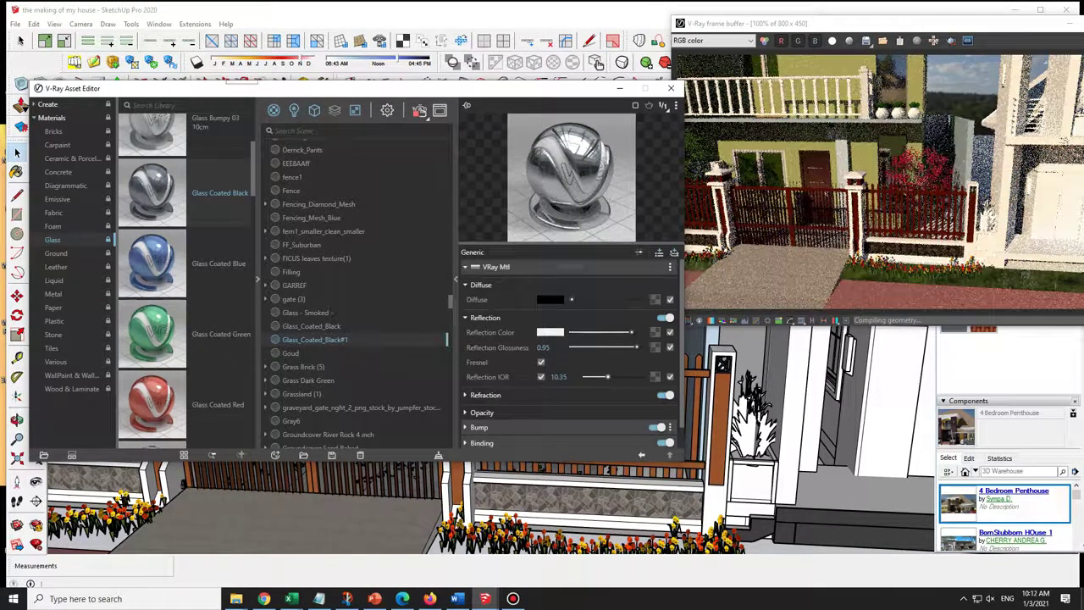
Set the reflection IOR of the Glass_Coated_Black material to 9.07 and put the asset editor away.
click(312, 326)
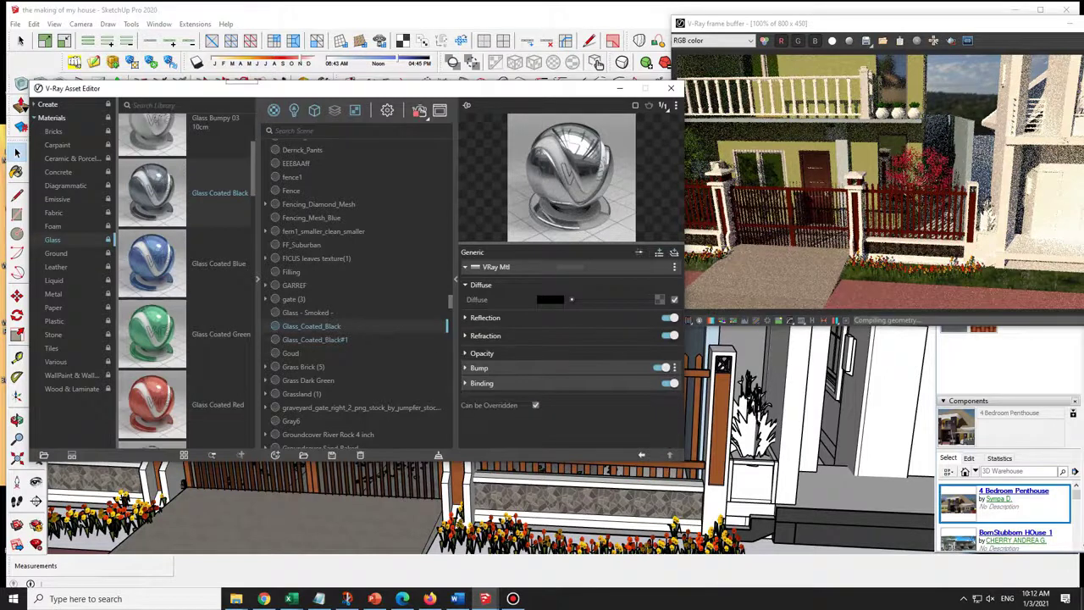
click(486, 317)
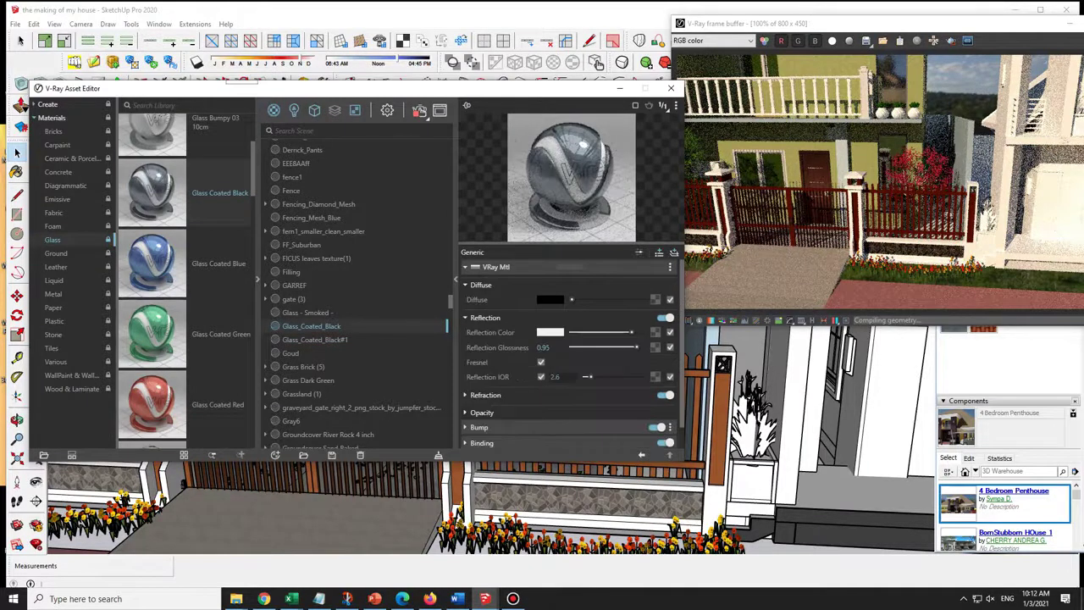
drag(604, 377, 606, 377)
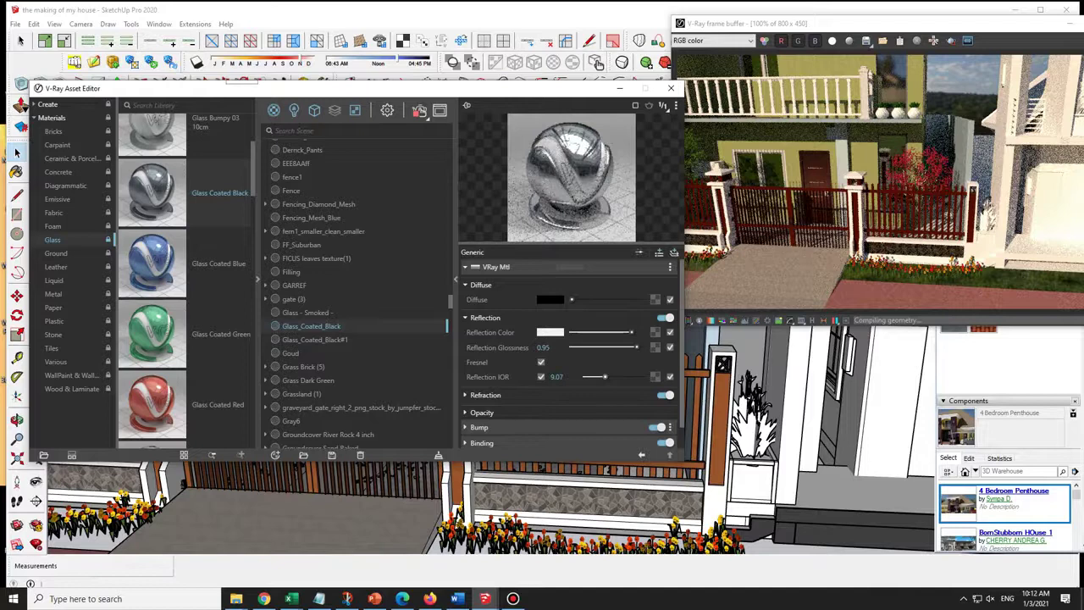
click(620, 88)
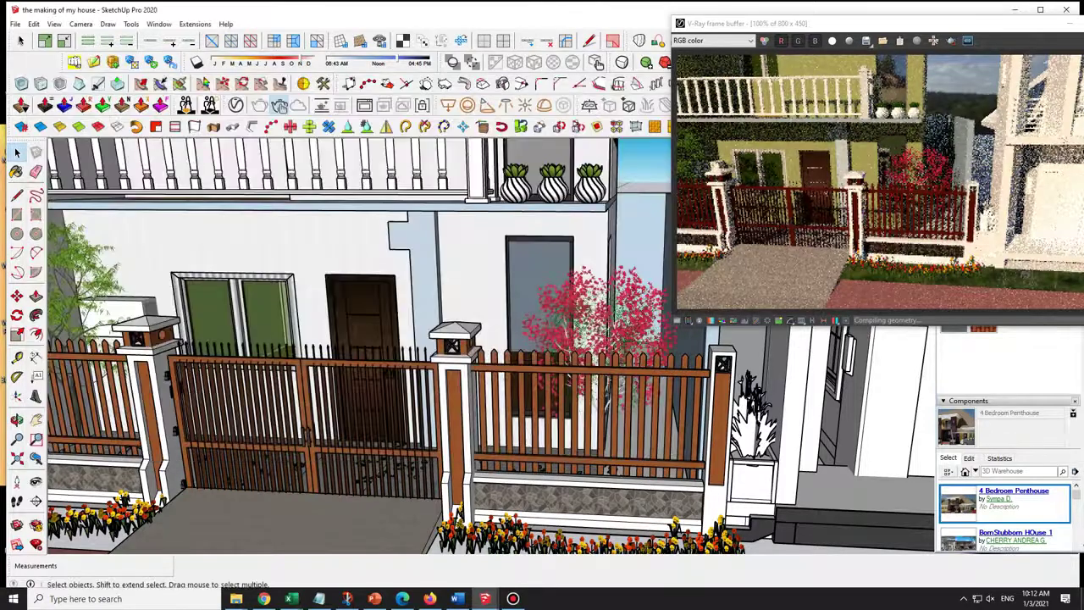
Examine the house front together with the neighbouring houses in the live render.
scroll(566, 403, down, 3)
scroll(512, 381, down, 1)
mouse_move(512, 381)
middle_down()
mouse_move(479, 343)
mouse_move(448, 335)
middle_up()
scroll(478, 343, down, 1)
scroll(478, 343, down, 1)
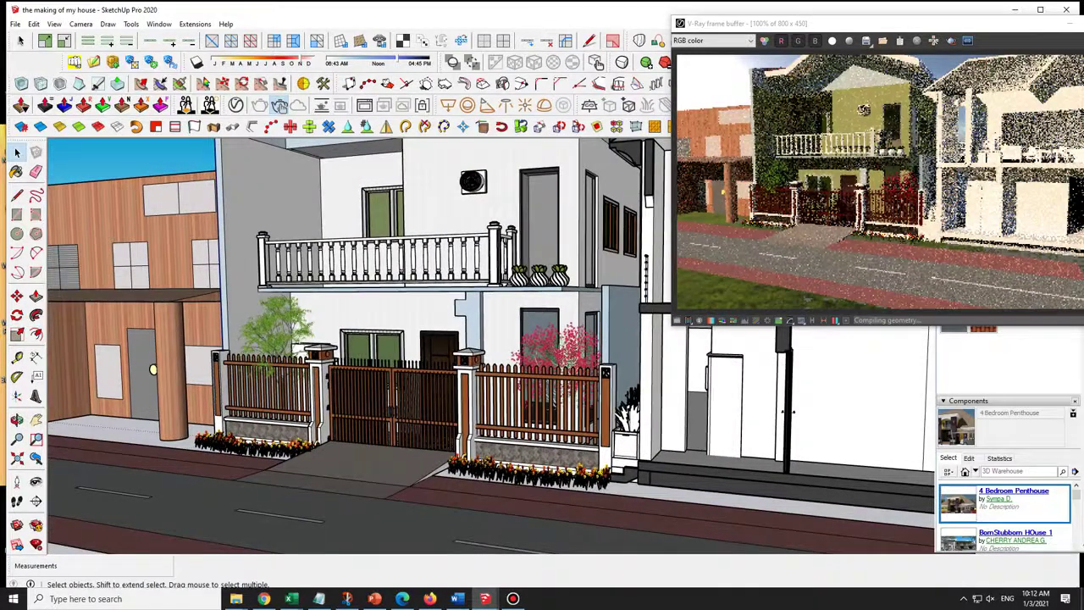
drag(853, 24, 764, 23)
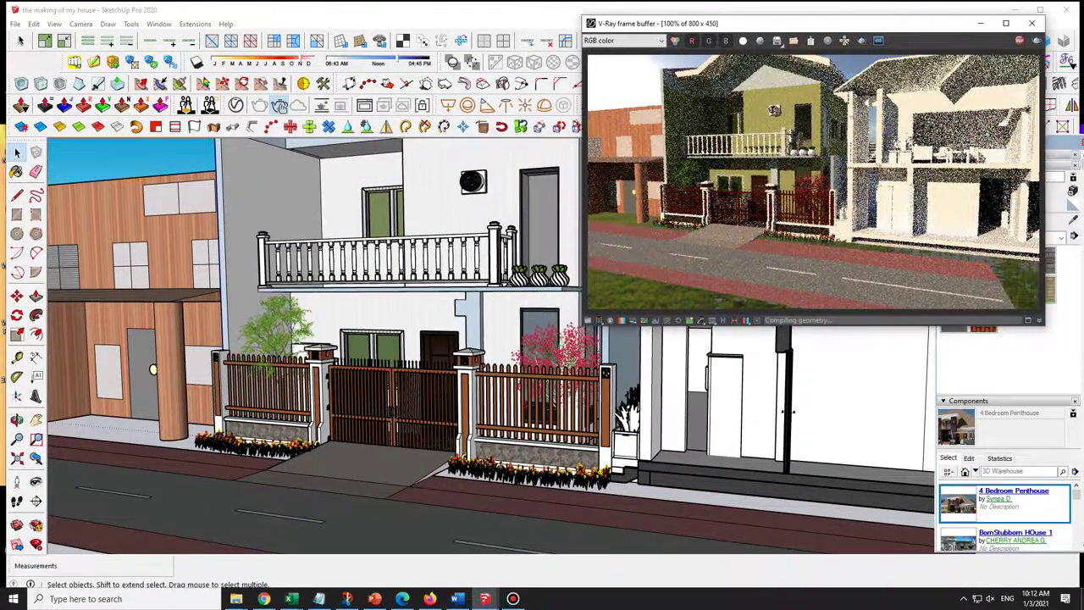
scroll(544, 272, down, 1)
middle_drag(762, 398, 820, 405)
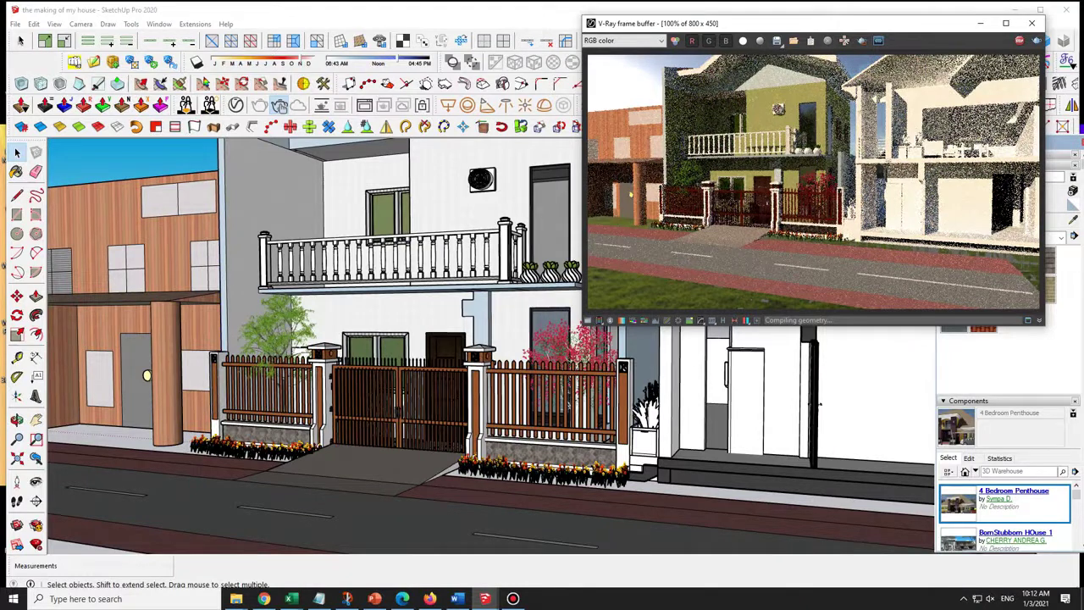
middle_drag(821, 405, 850, 398)
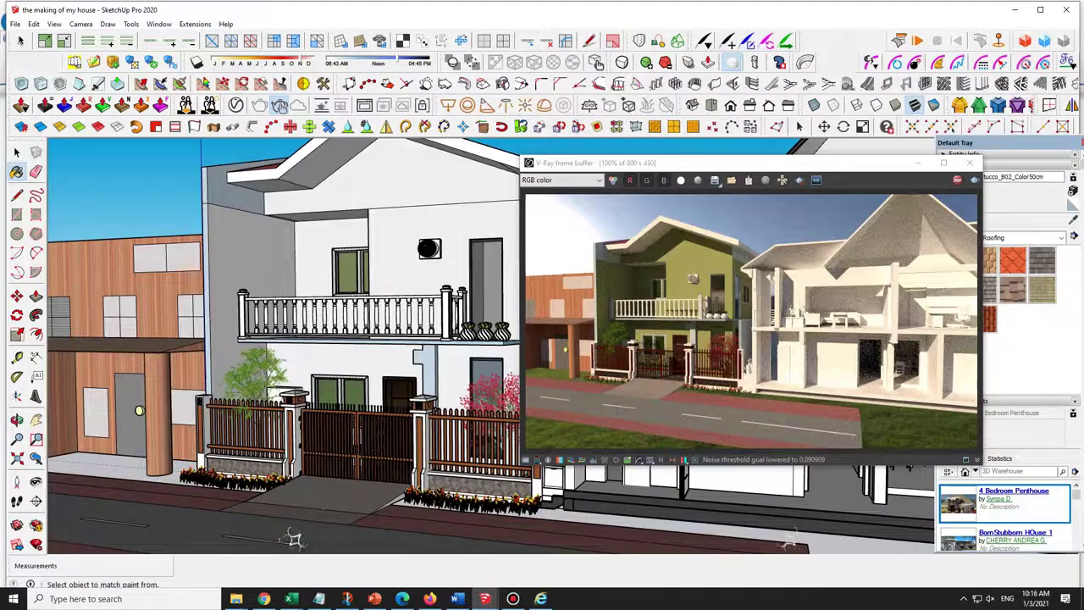
Paint the house's upper side wall with Stucco_B02_Color50cm, leave the Paint tool and move the frame buffer aside.
click(239, 193)
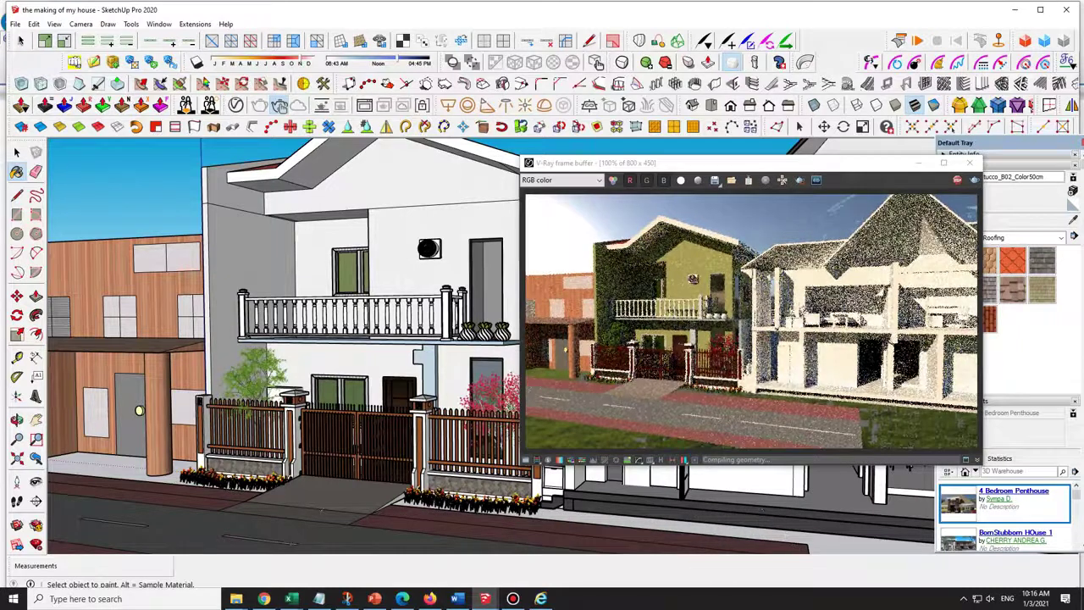
click(17, 152)
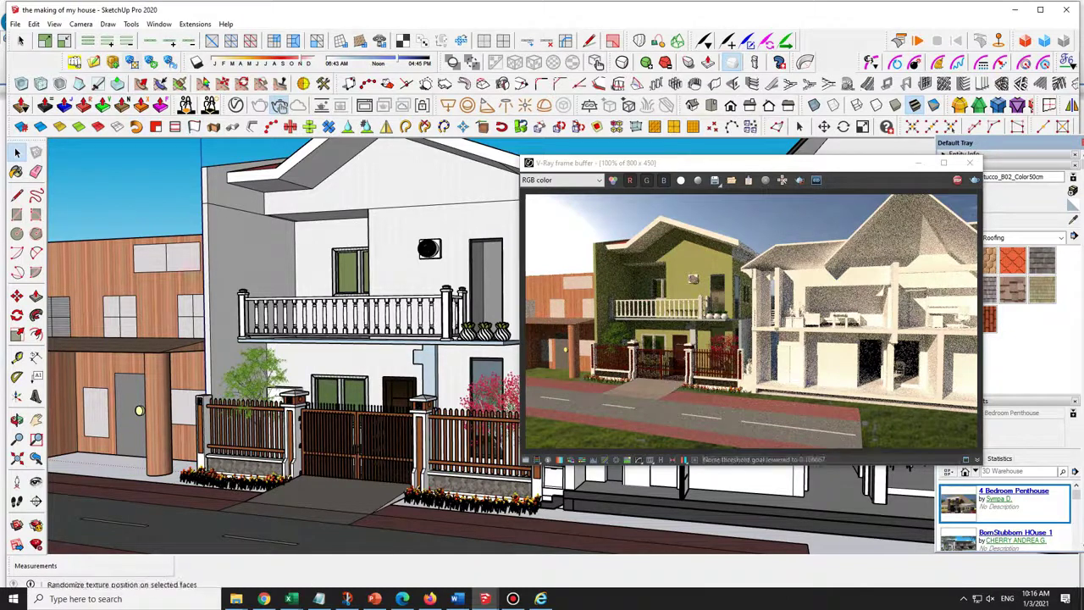
drag(848, 162, 731, 165)
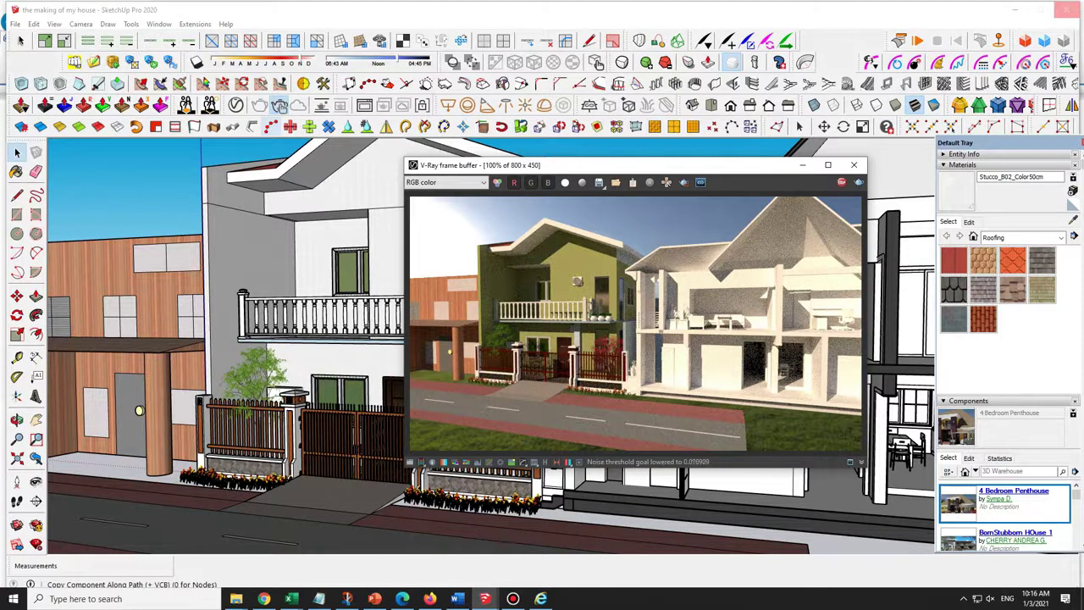
Reopen the asset editor and select the scene material Roofing Metal Standing Seam Red.
click(278, 104)
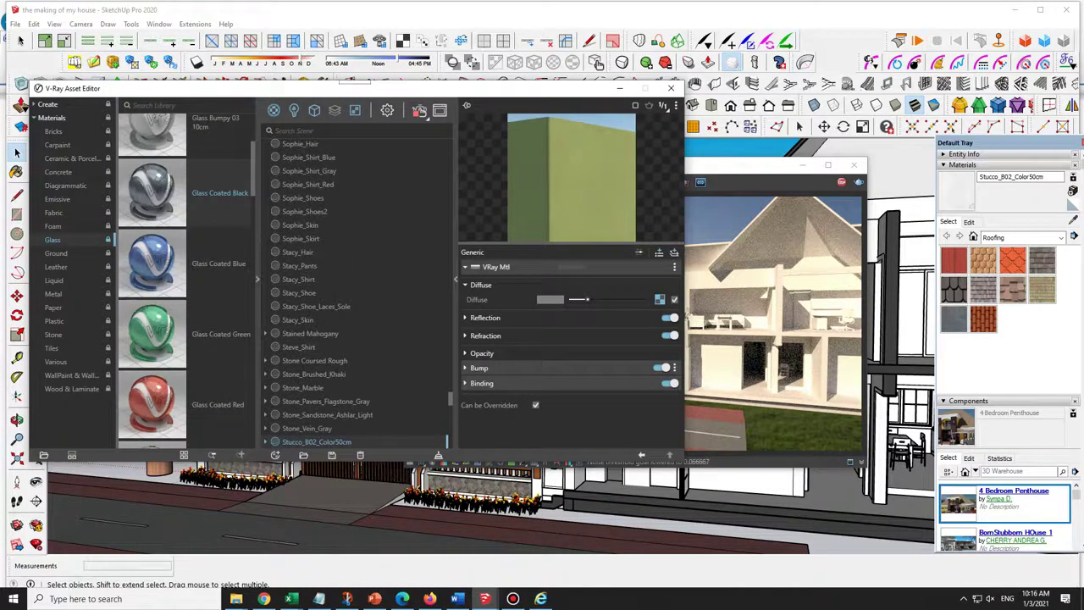
scroll(355, 288, up, 10)
scroll(356, 289, down, 6)
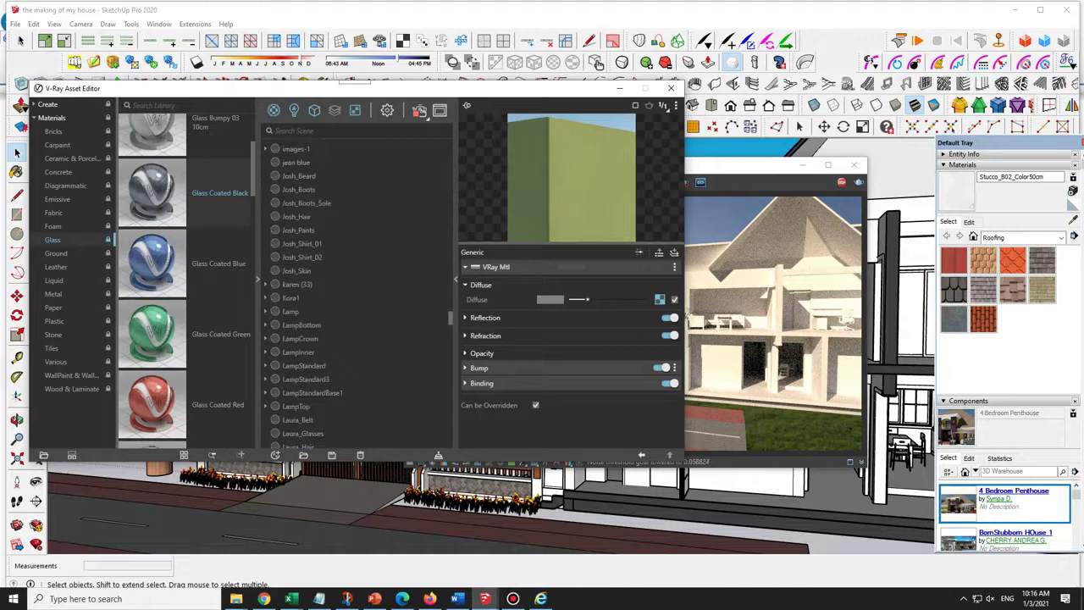
scroll(356, 292, down, 10)
scroll(356, 292, up, 12)
scroll(356, 288, down, 8)
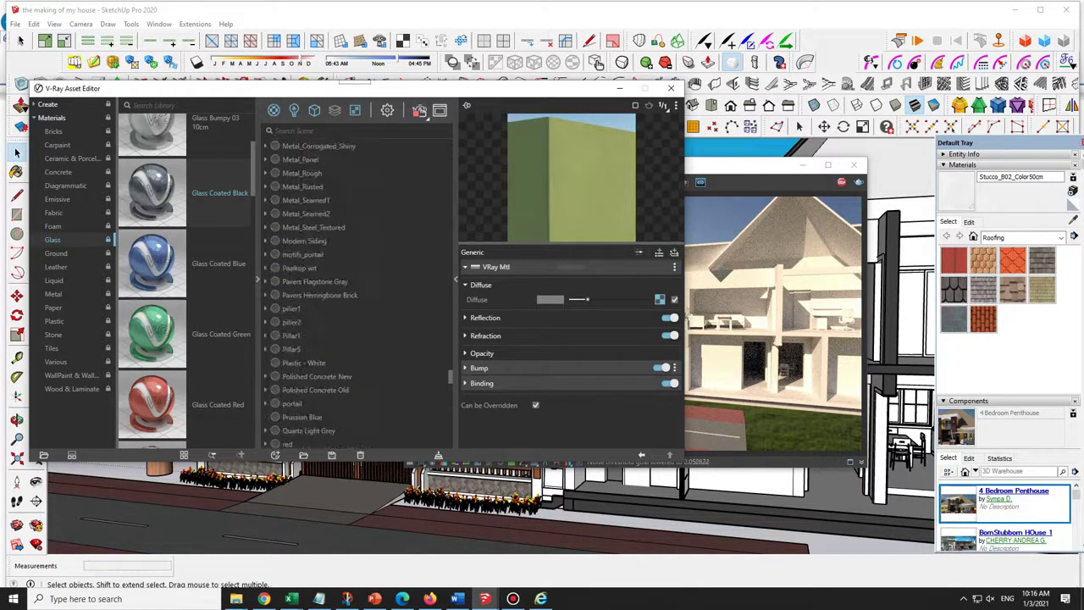
click(302, 254)
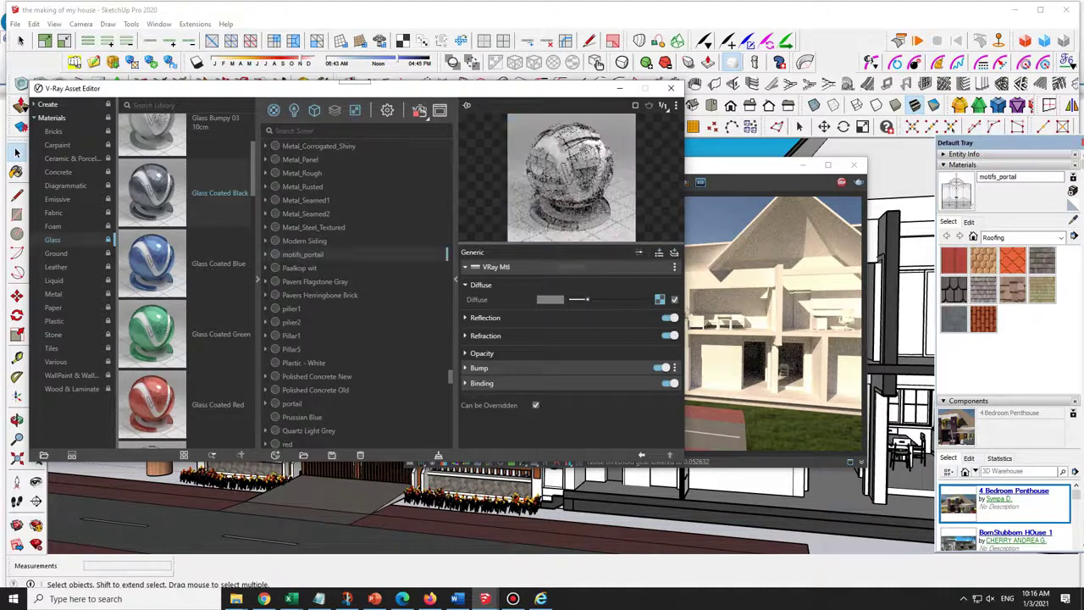
scroll(338, 327, down, 2)
scroll(337, 321, down, 2)
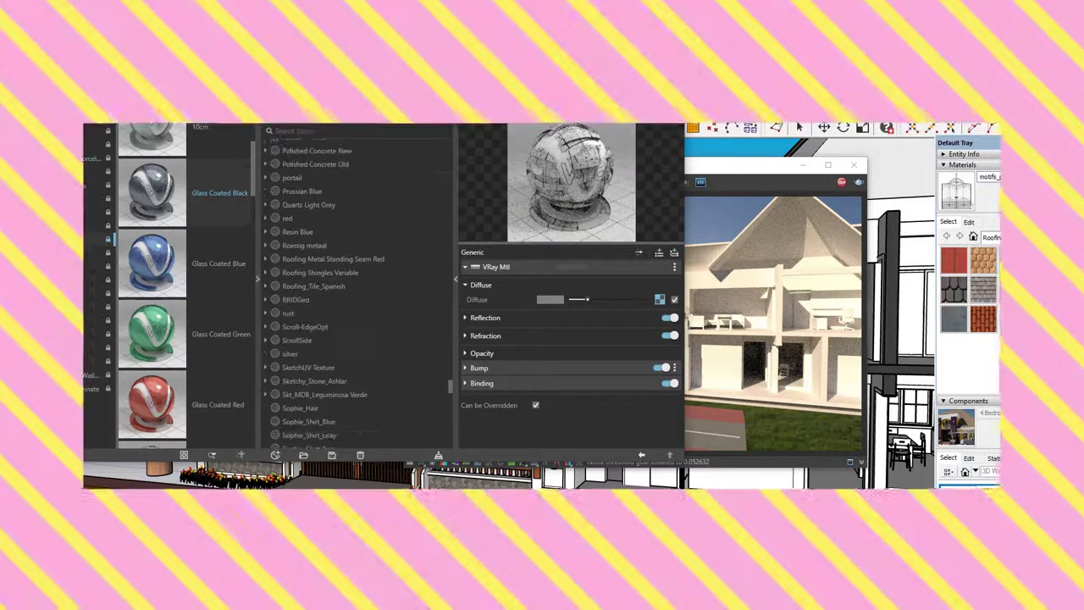
click(334, 259)
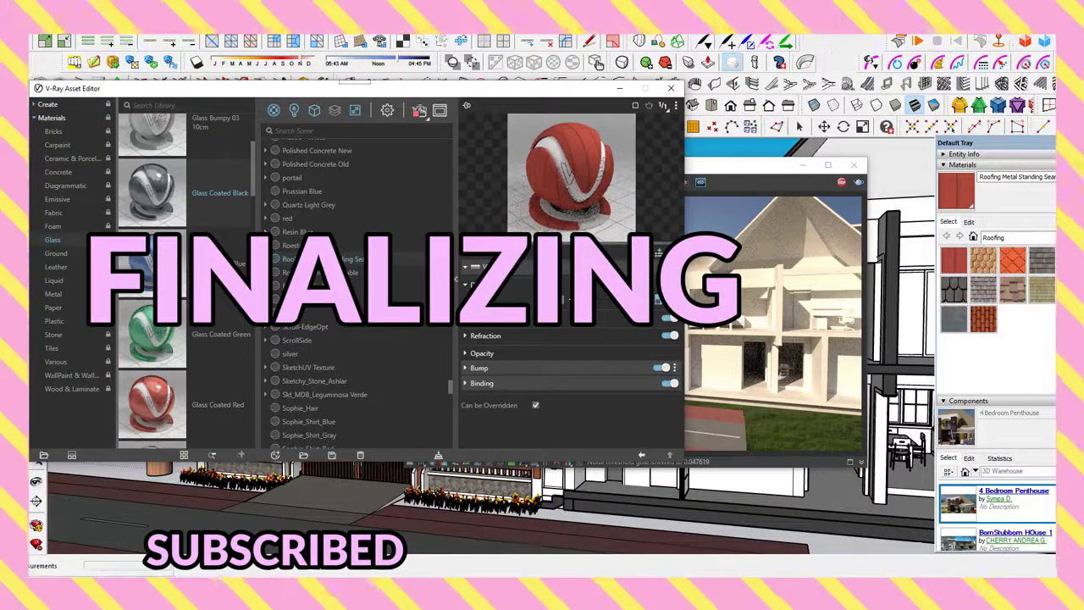
Give the red roofing metal a green reflection colour of RGB 0.017, 0.761, 0.309 and raise its brightness to the maximum.
click(487, 319)
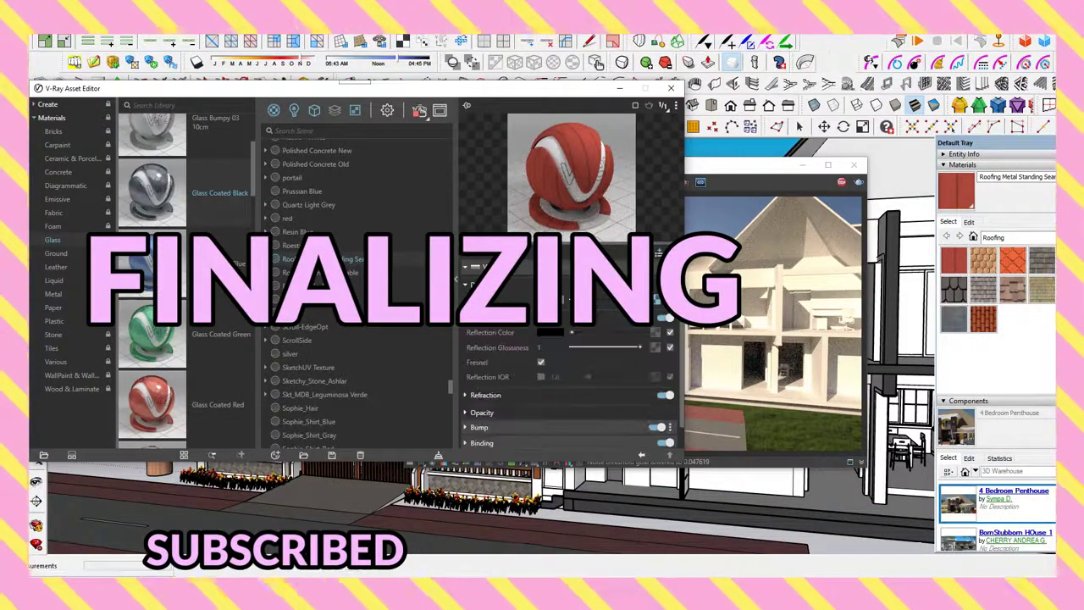
click(552, 330)
click(483, 376)
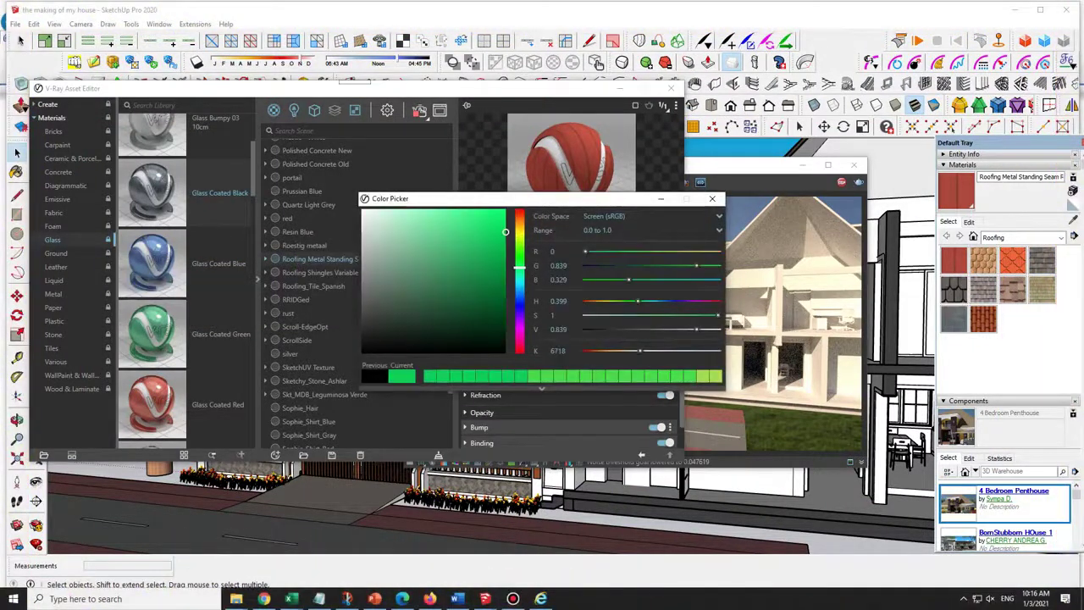
click(502, 243)
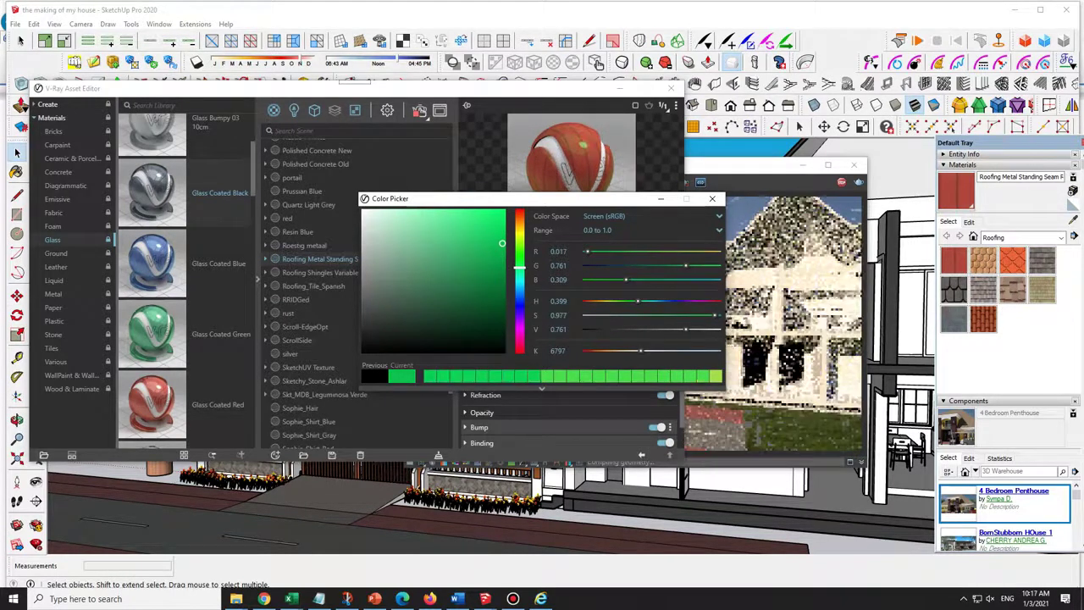
click(712, 198)
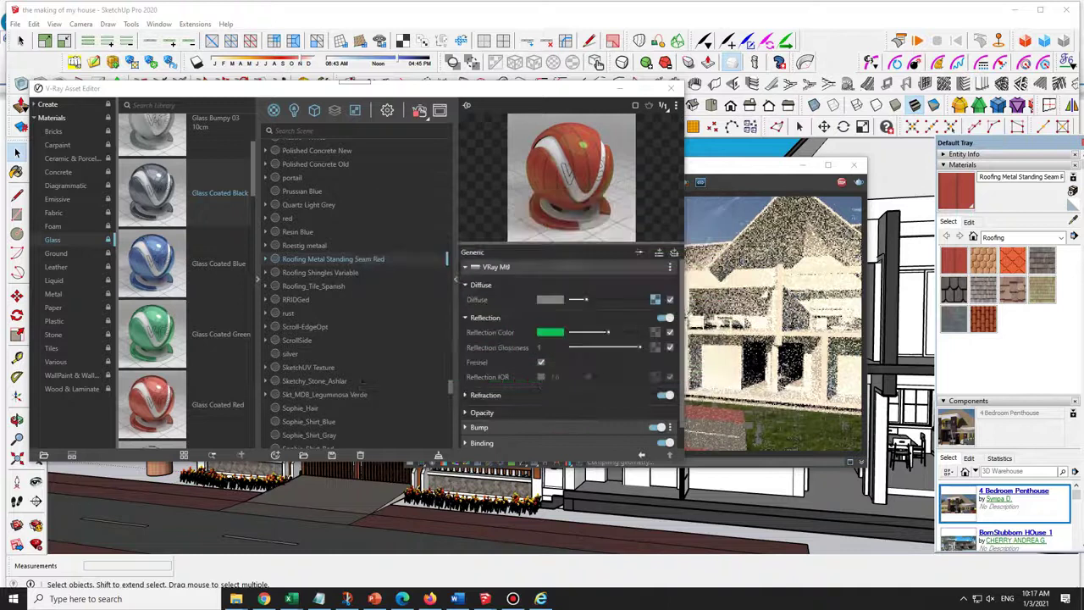
drag(609, 332, 641, 332)
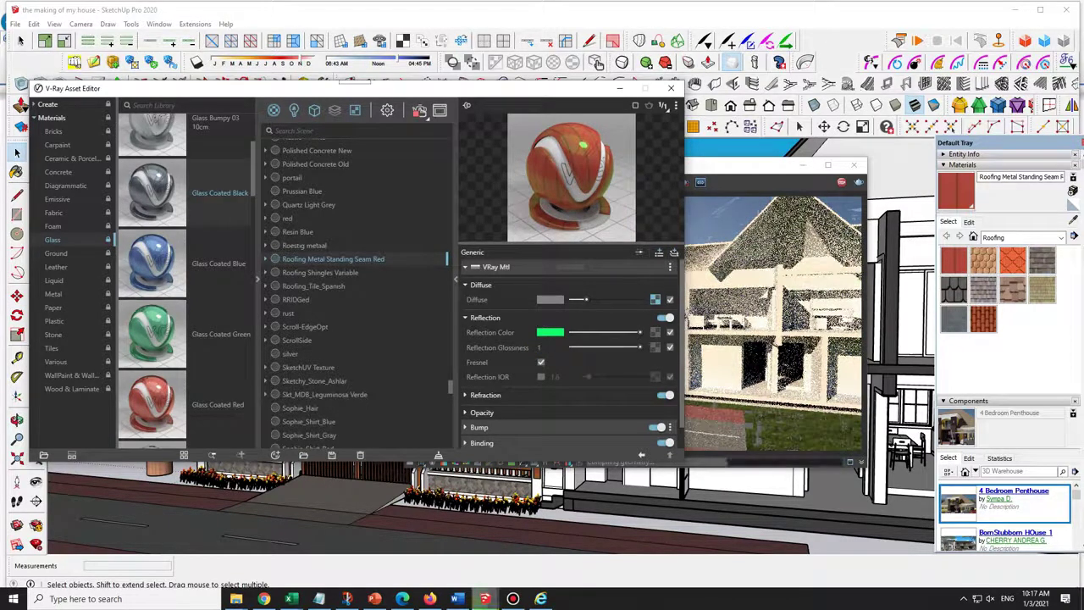
Move the frame buffer clear of the material settings, enable the roofing material's reflection IOR and set it to 25.
drag(754, 165, 974, 125)
middle_drag(747, 514, 730, 515)
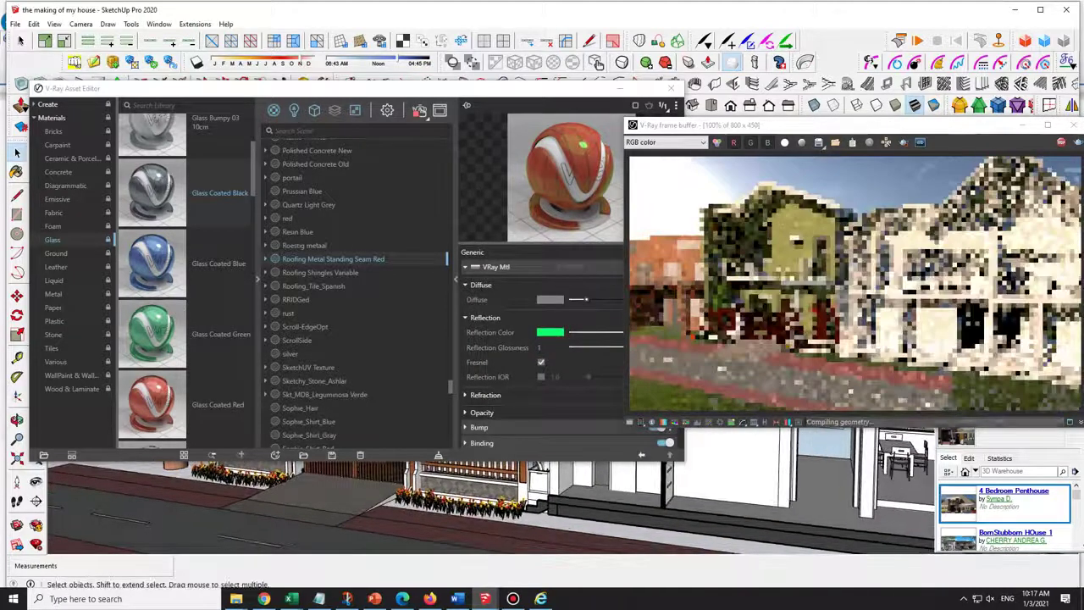
click(541, 377)
drag(588, 377, 641, 377)
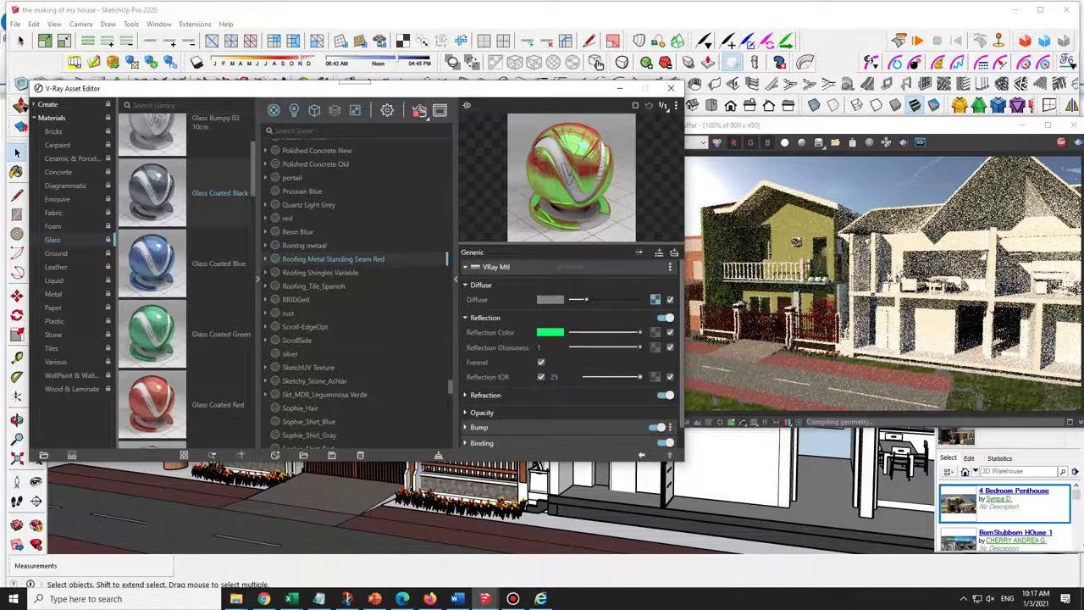
Set the roofing material's refraction colour to green with RGB 0.24, 0.663, 0.072.
click(485, 396)
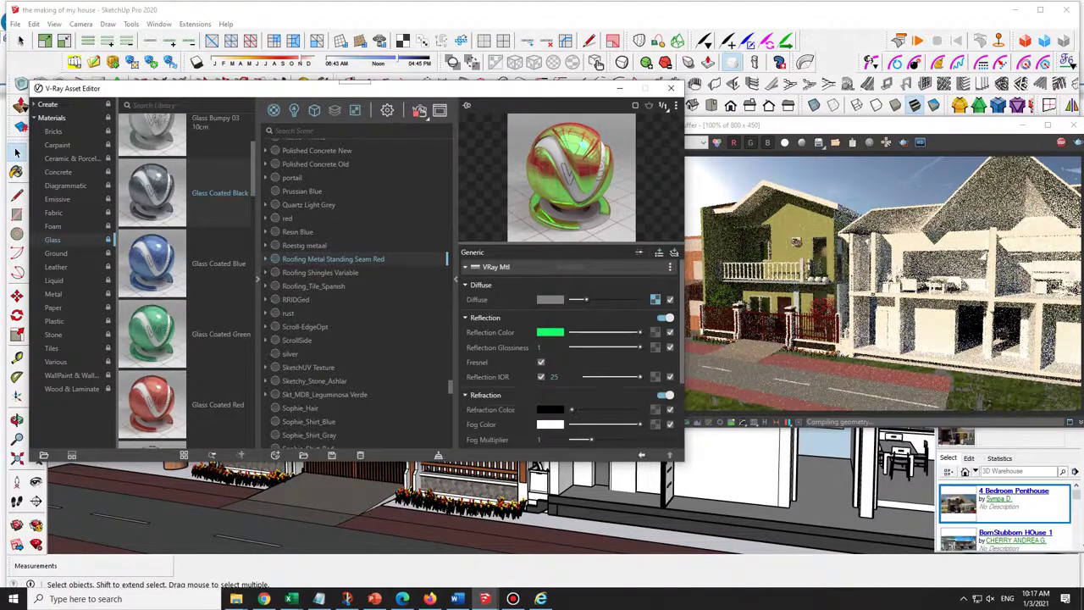
click(551, 410)
click(520, 252)
click(489, 258)
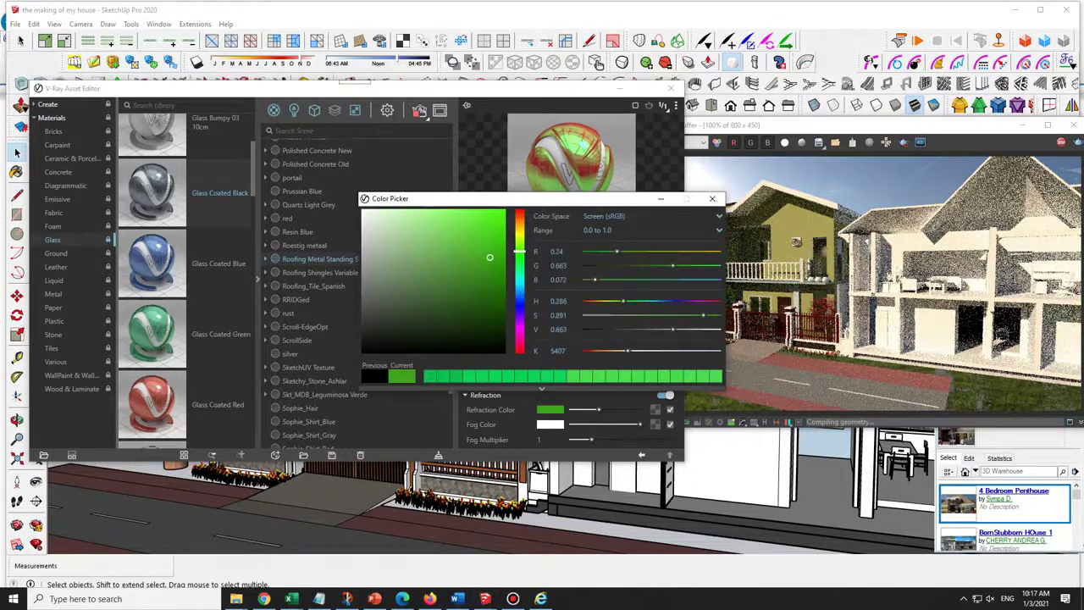
click(713, 200)
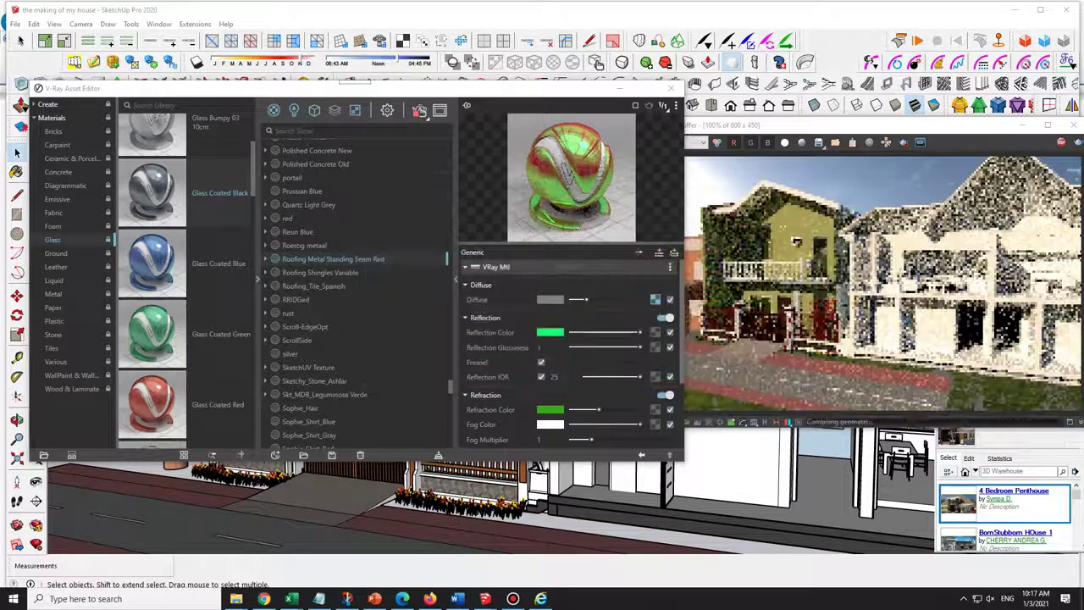
Give the roofing material a bright green fog colour and raise its refraction colour to maximum brightness.
click(550, 425)
click(519, 260)
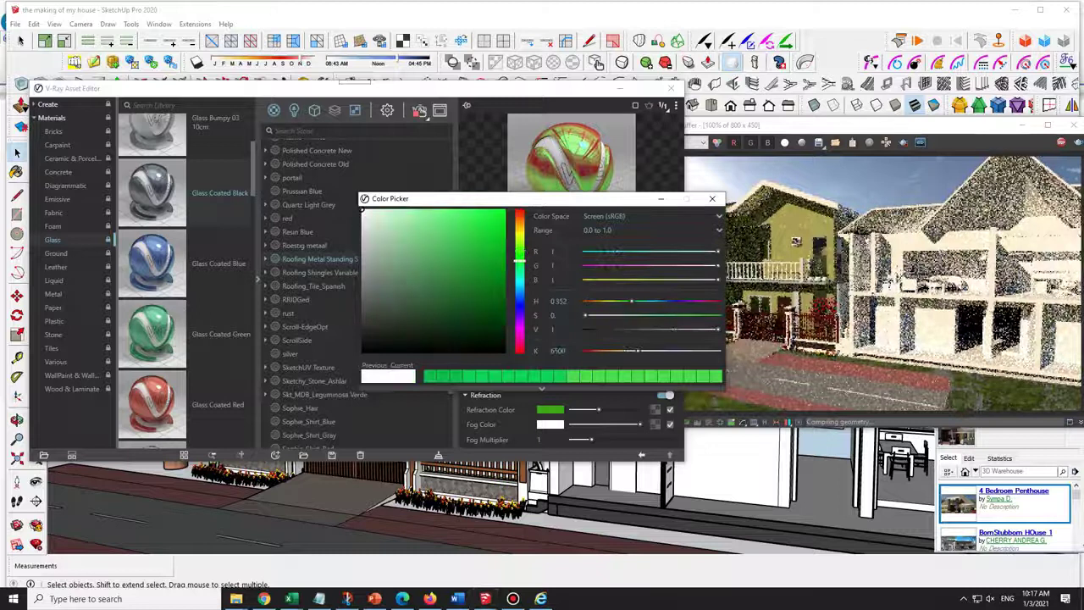
click(497, 220)
key(Escape)
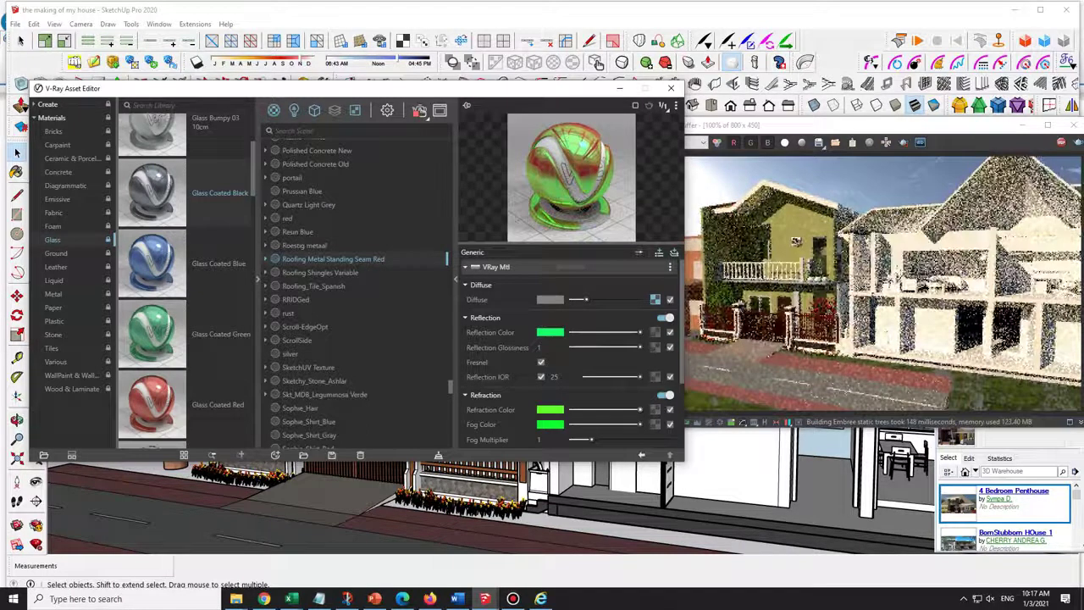
Reframe the model to a straight front view showing both houses in the interactive render, and close the asset editor.
scroll(780, 496, down, 3)
middle_drag(780, 495, 737, 506)
scroll(737, 507, up, 3)
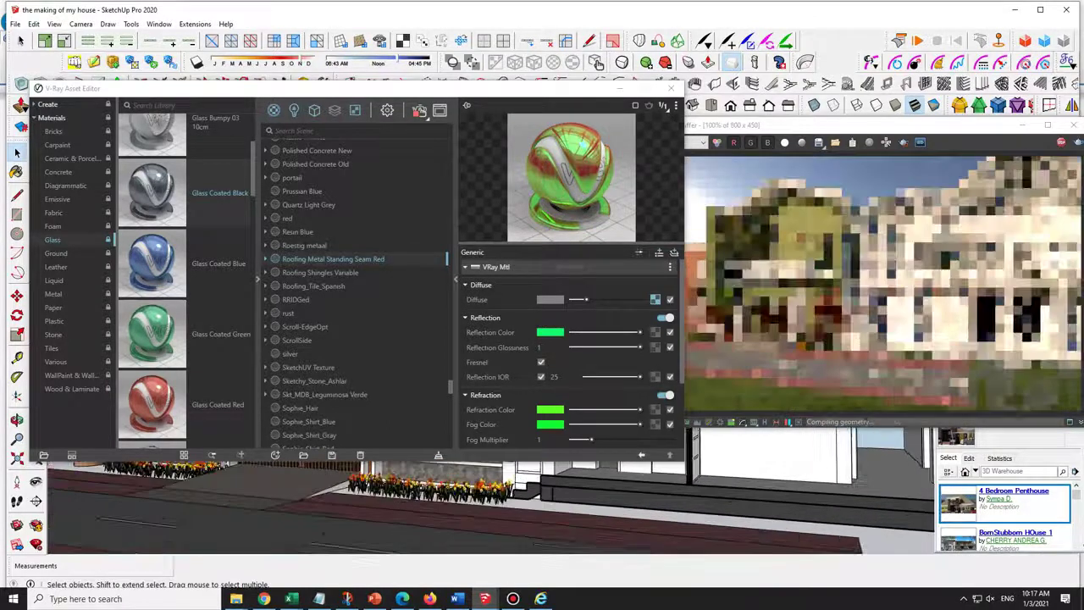
scroll(810, 500, down, 1)
middle_drag(809, 500, 872, 498)
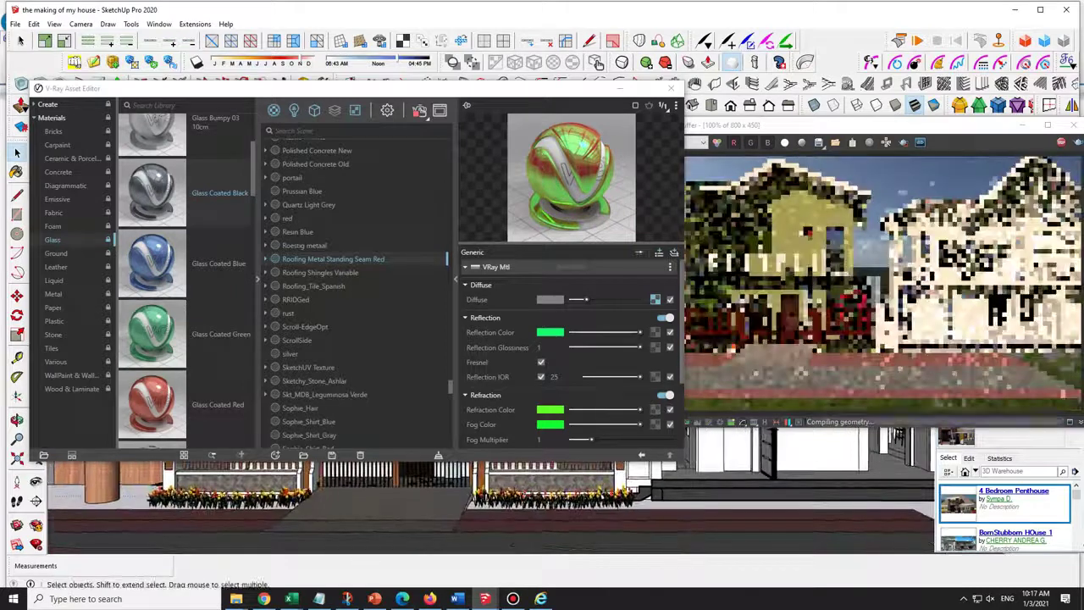
drag(364, 88, 450, 64)
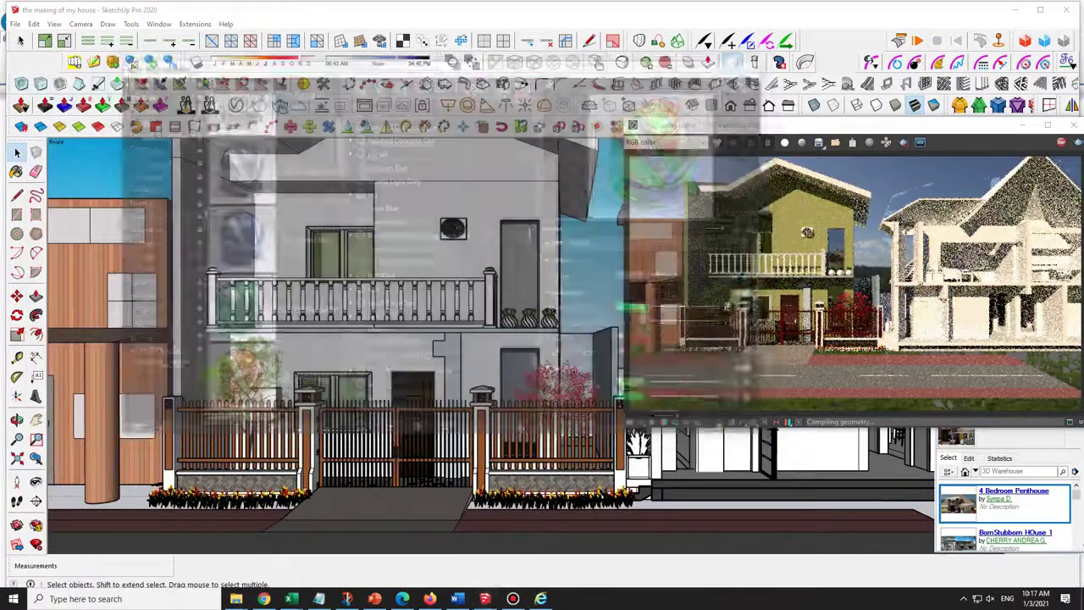
click(757, 65)
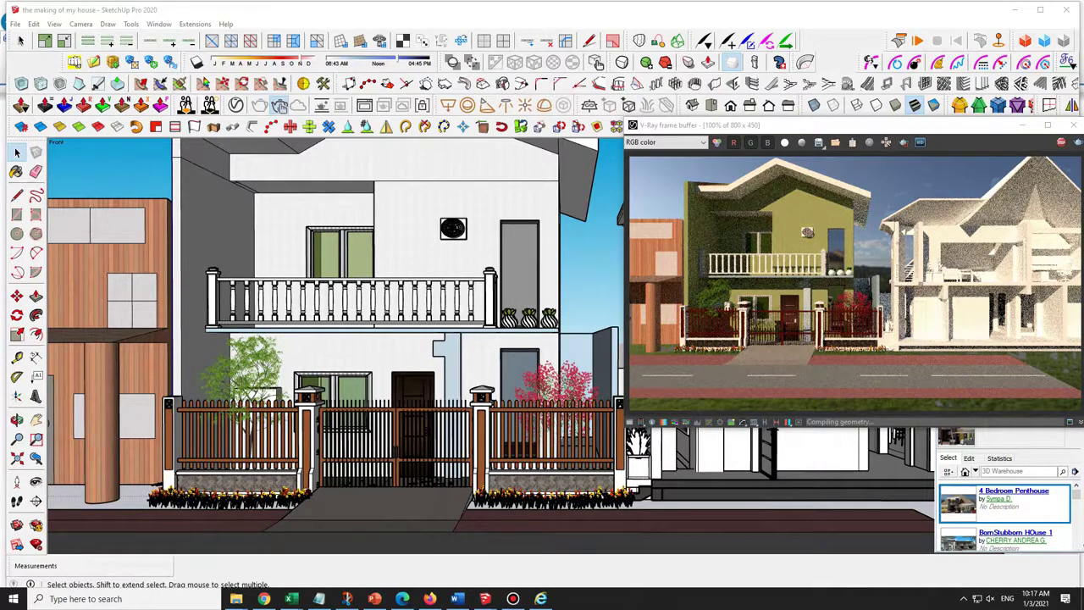
key(h)
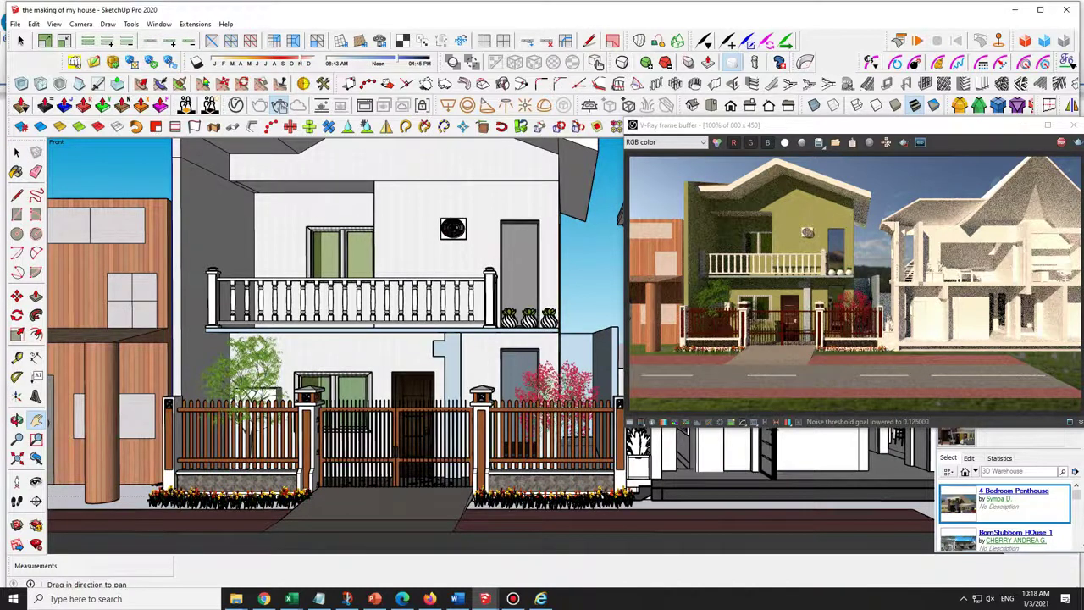
Switch to Snip & Sketch, take a new full-screen snip of the model with its render, and minimise the snip.
click(347, 599)
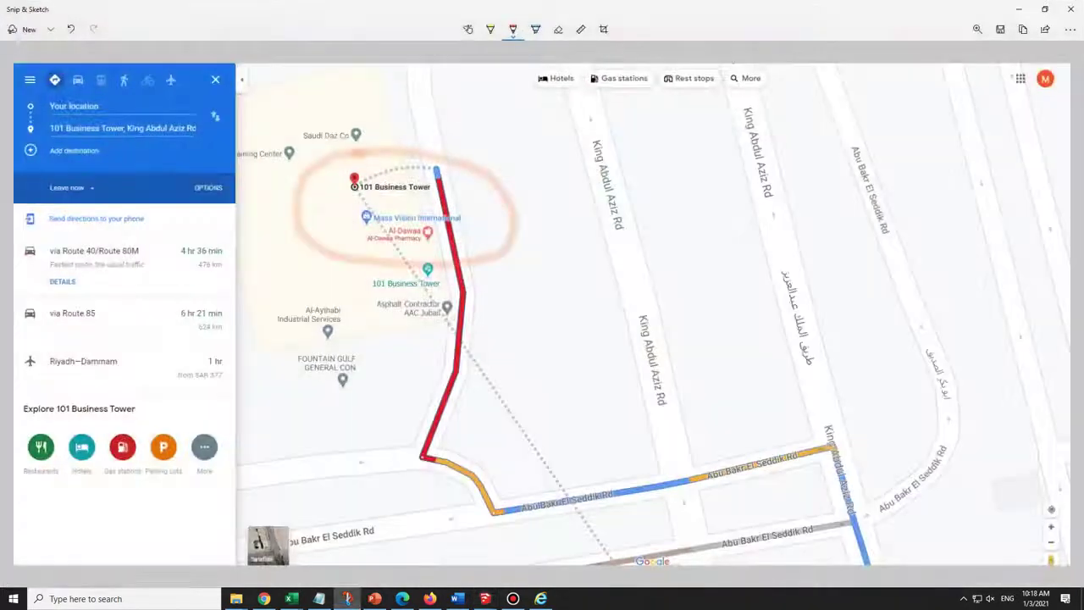
click(27, 33)
drag(10, 5, 1083, 557)
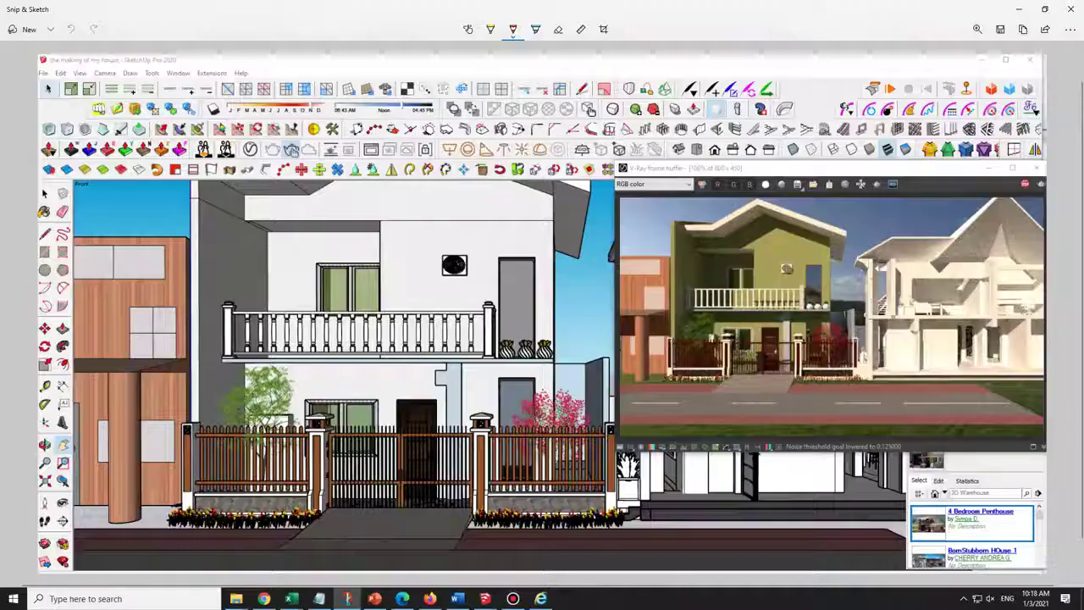
click(1019, 10)
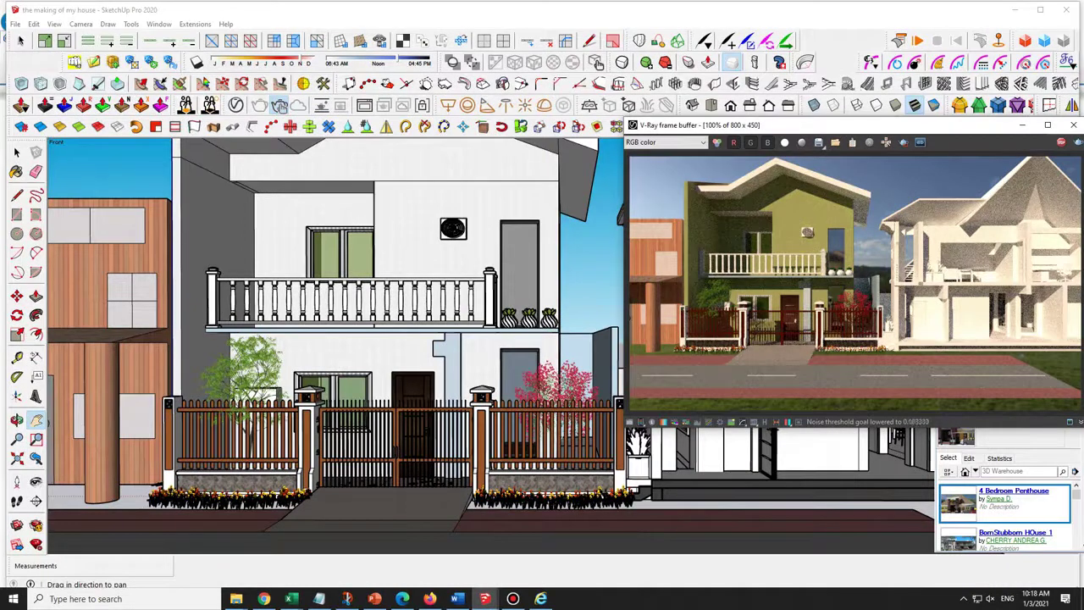
click(513, 599)
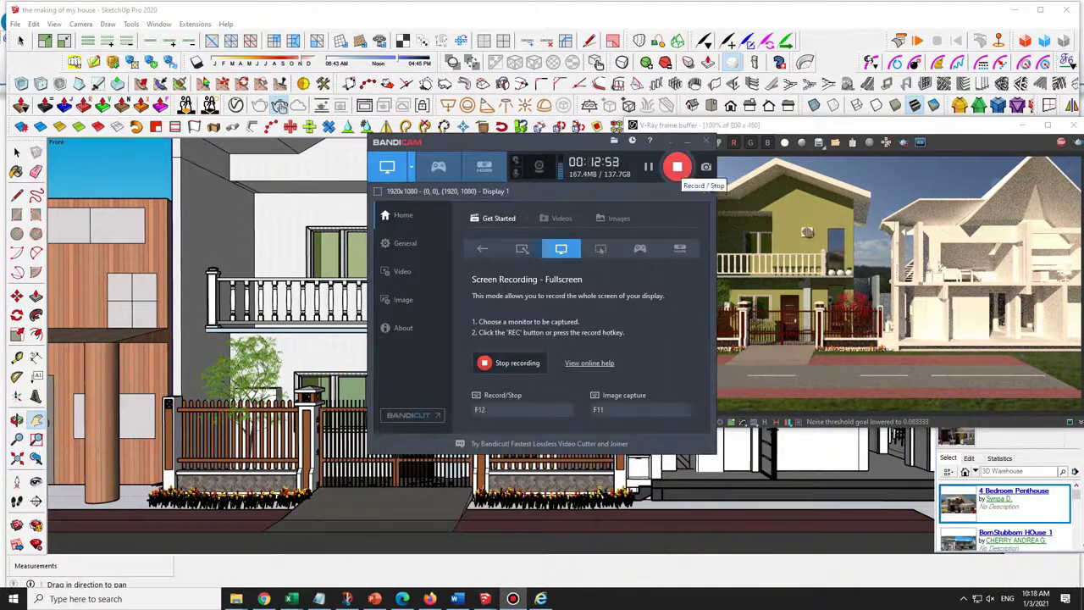